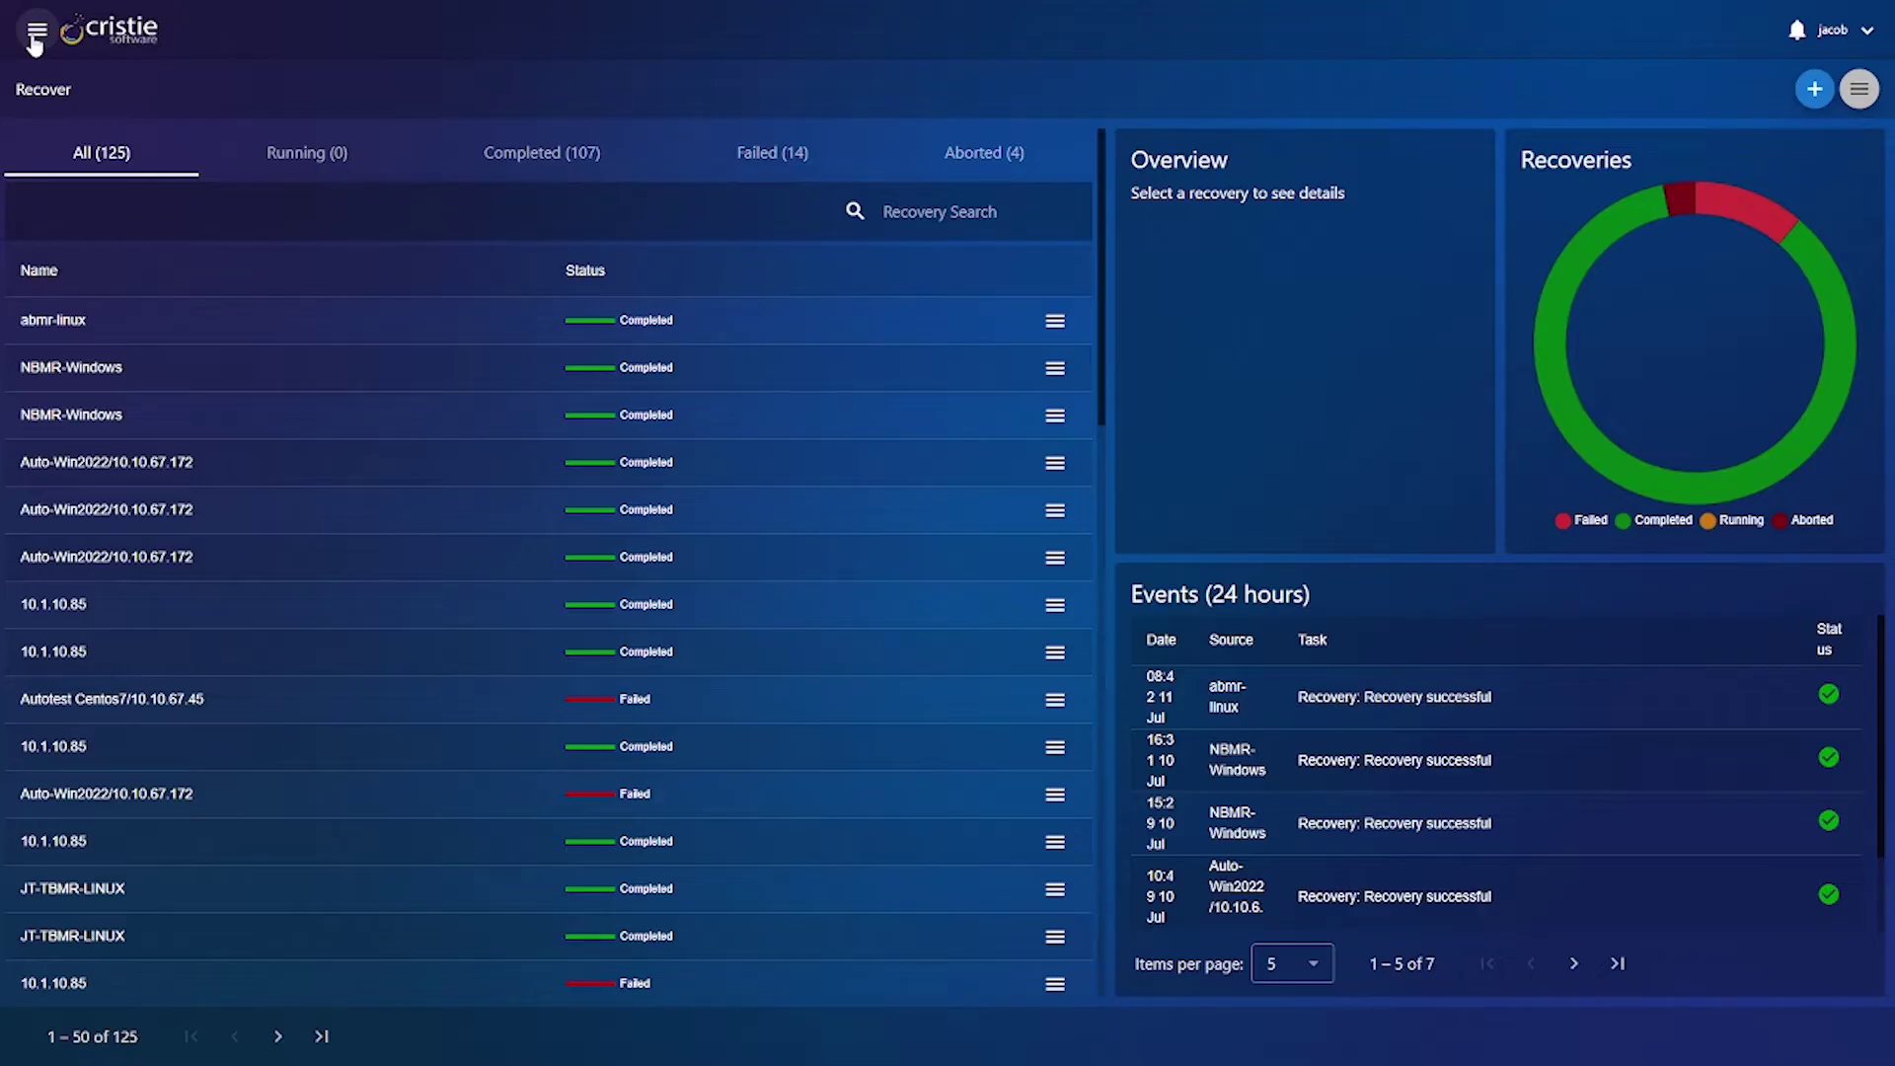
# Step: Expand Recover in the navigation menu, visit the Overview page, then reopen the menu
pyautogui.click(37, 31)
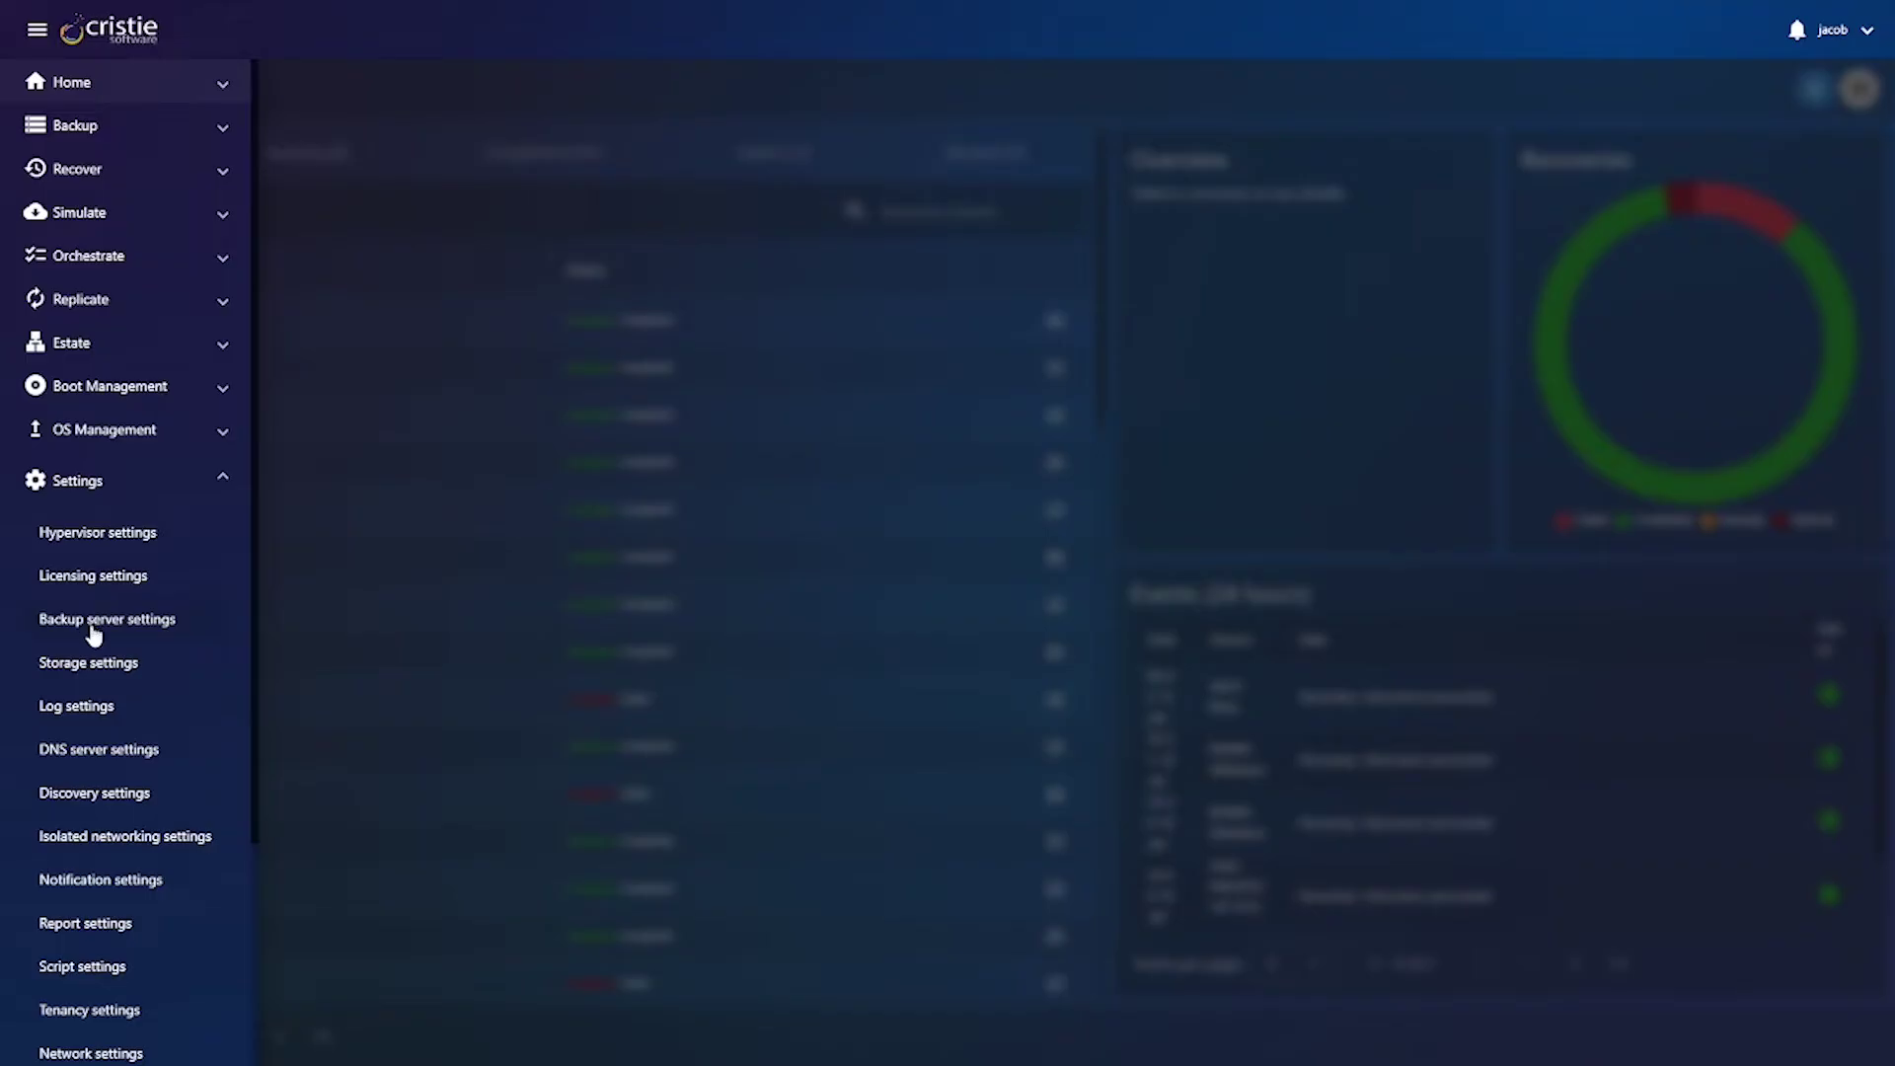
pyautogui.click(113, 175)
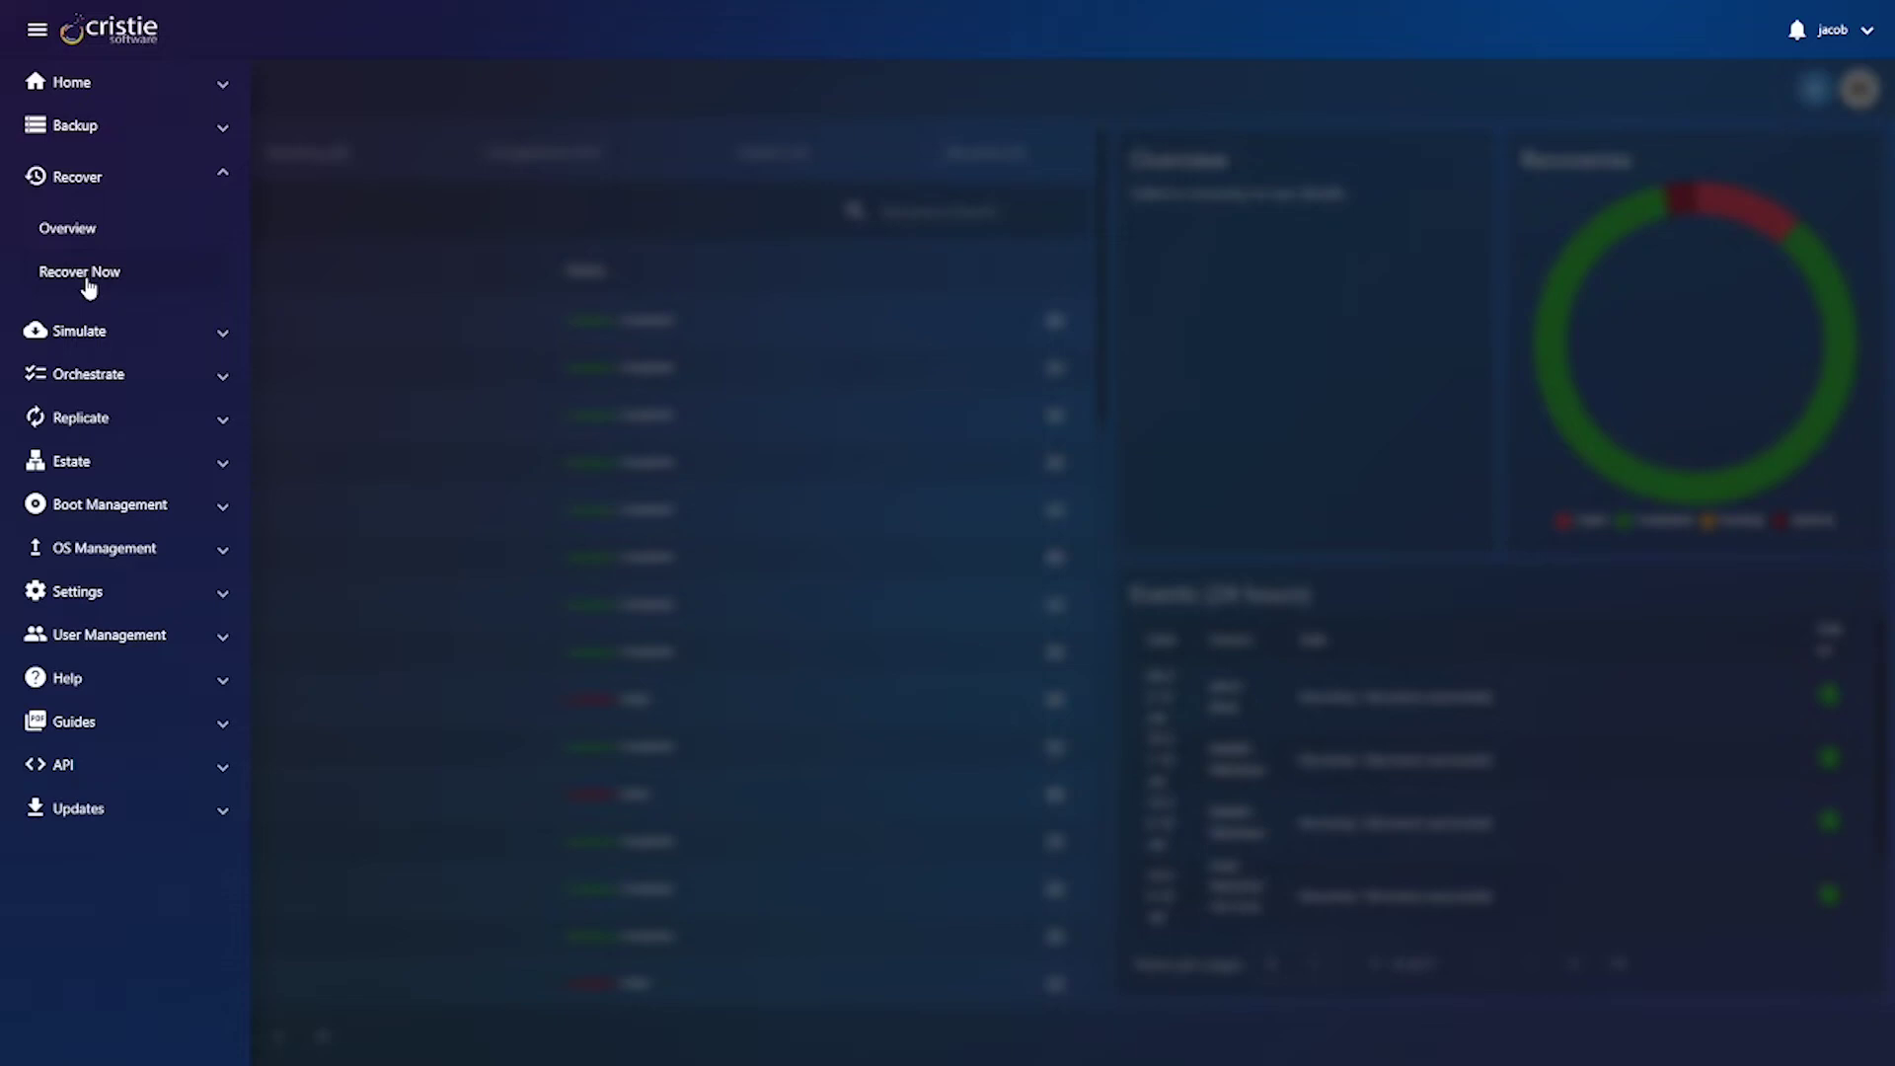
pyautogui.click(98, 243)
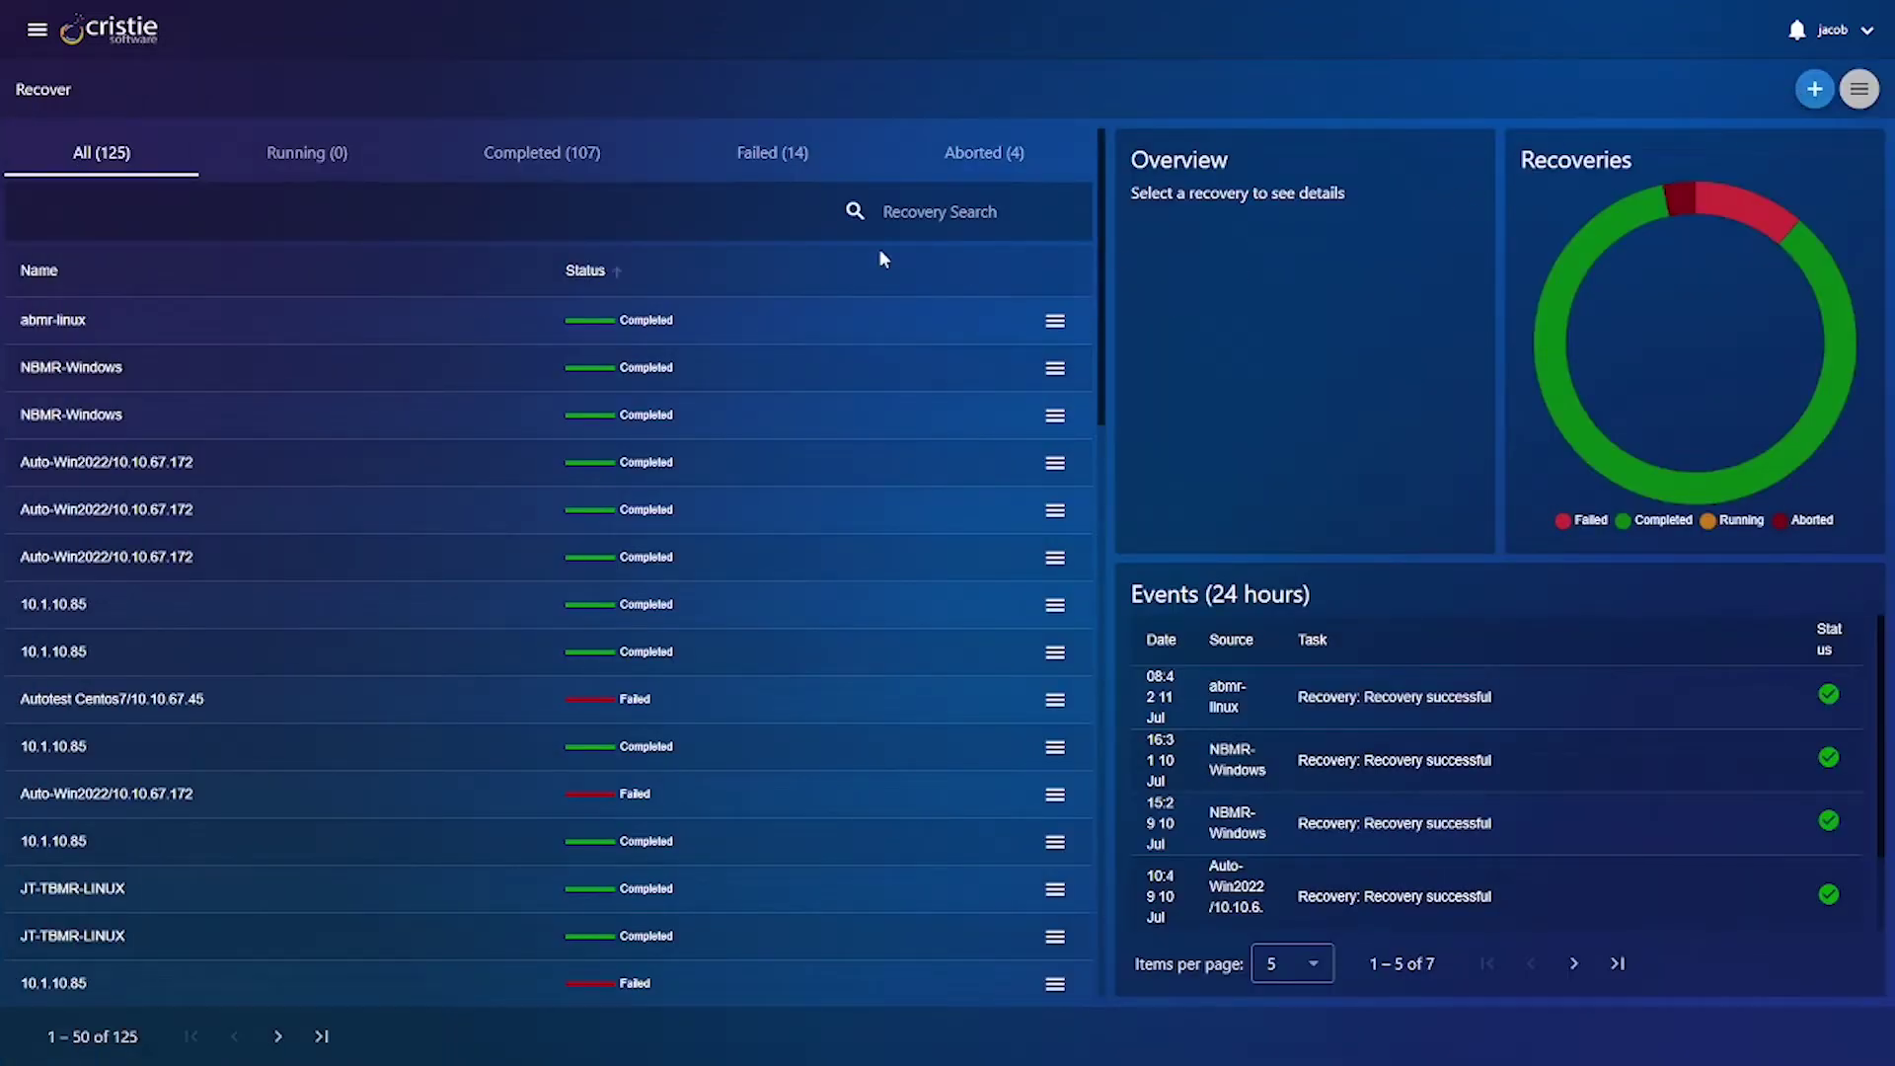
pyautogui.click(36, 28)
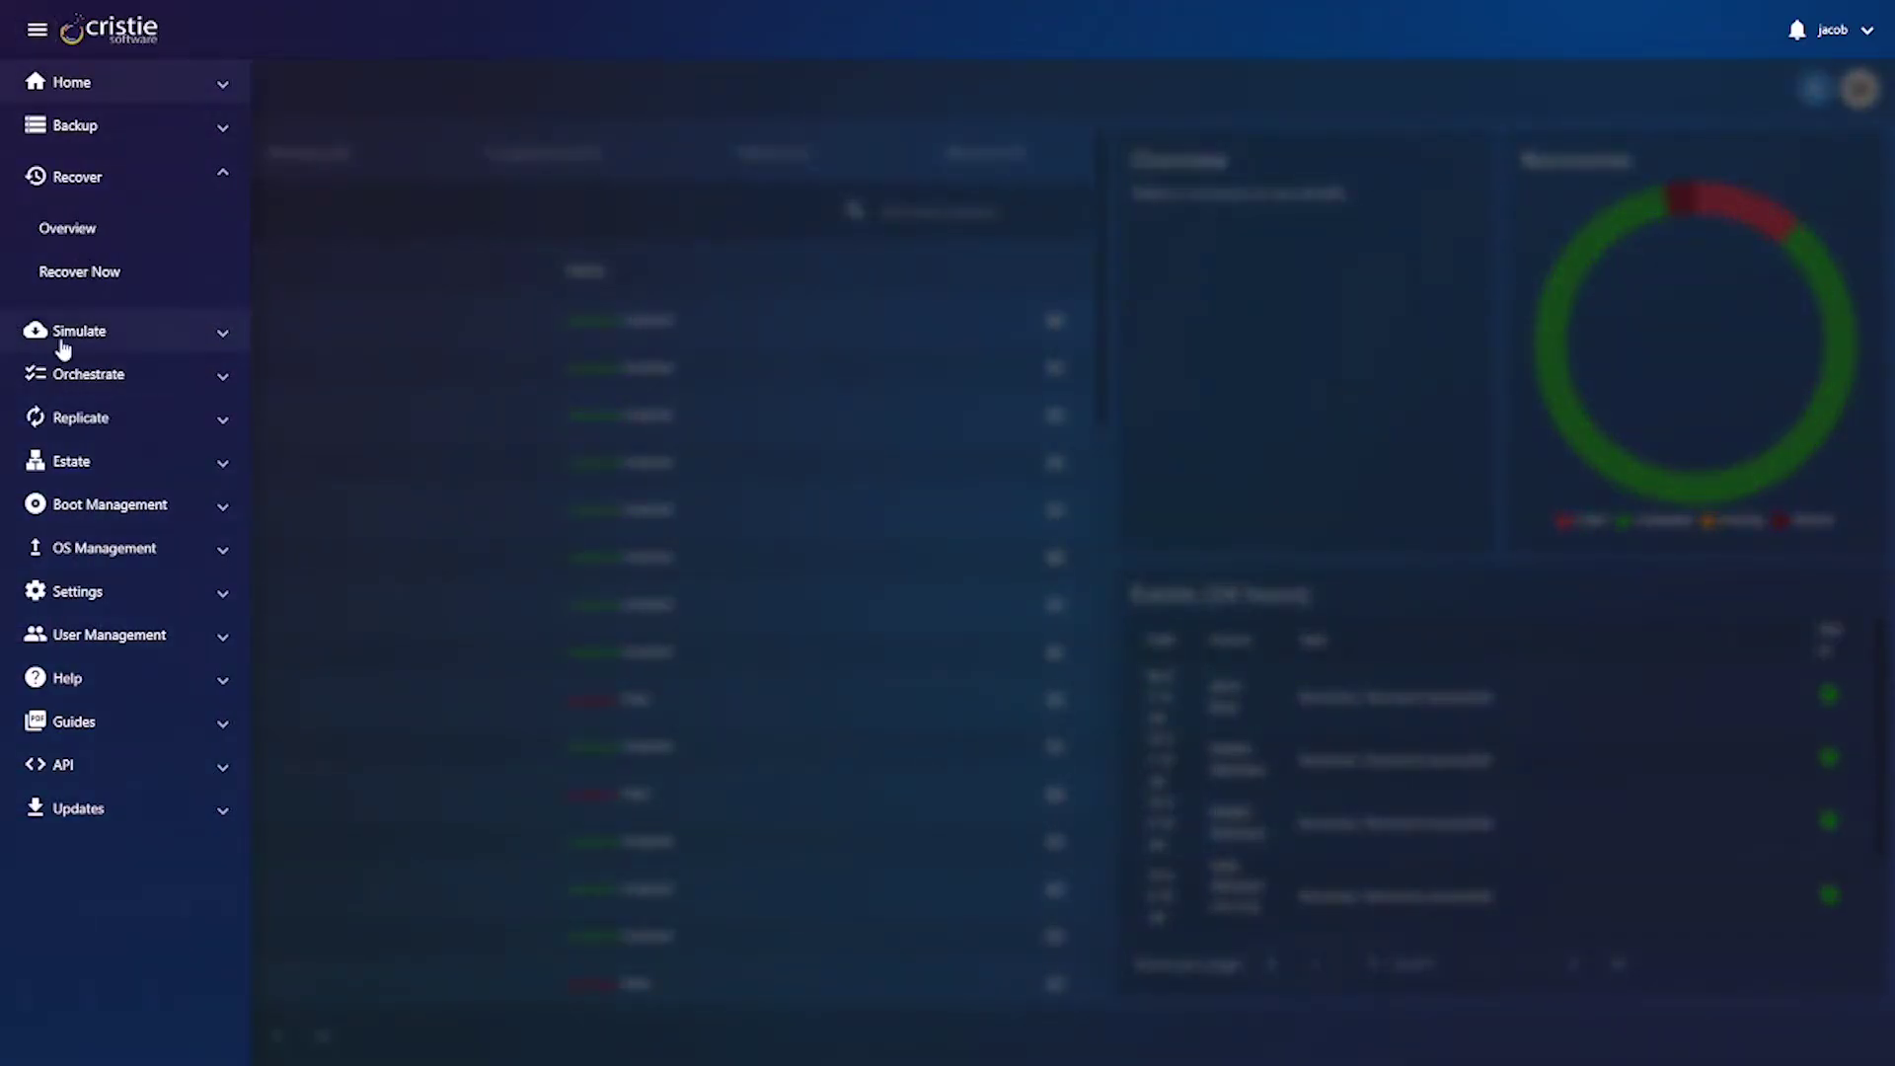
# Step: Start a new recovery from Avamar Server AVE194 for backup client abmr-linux
pyautogui.click(71, 276)
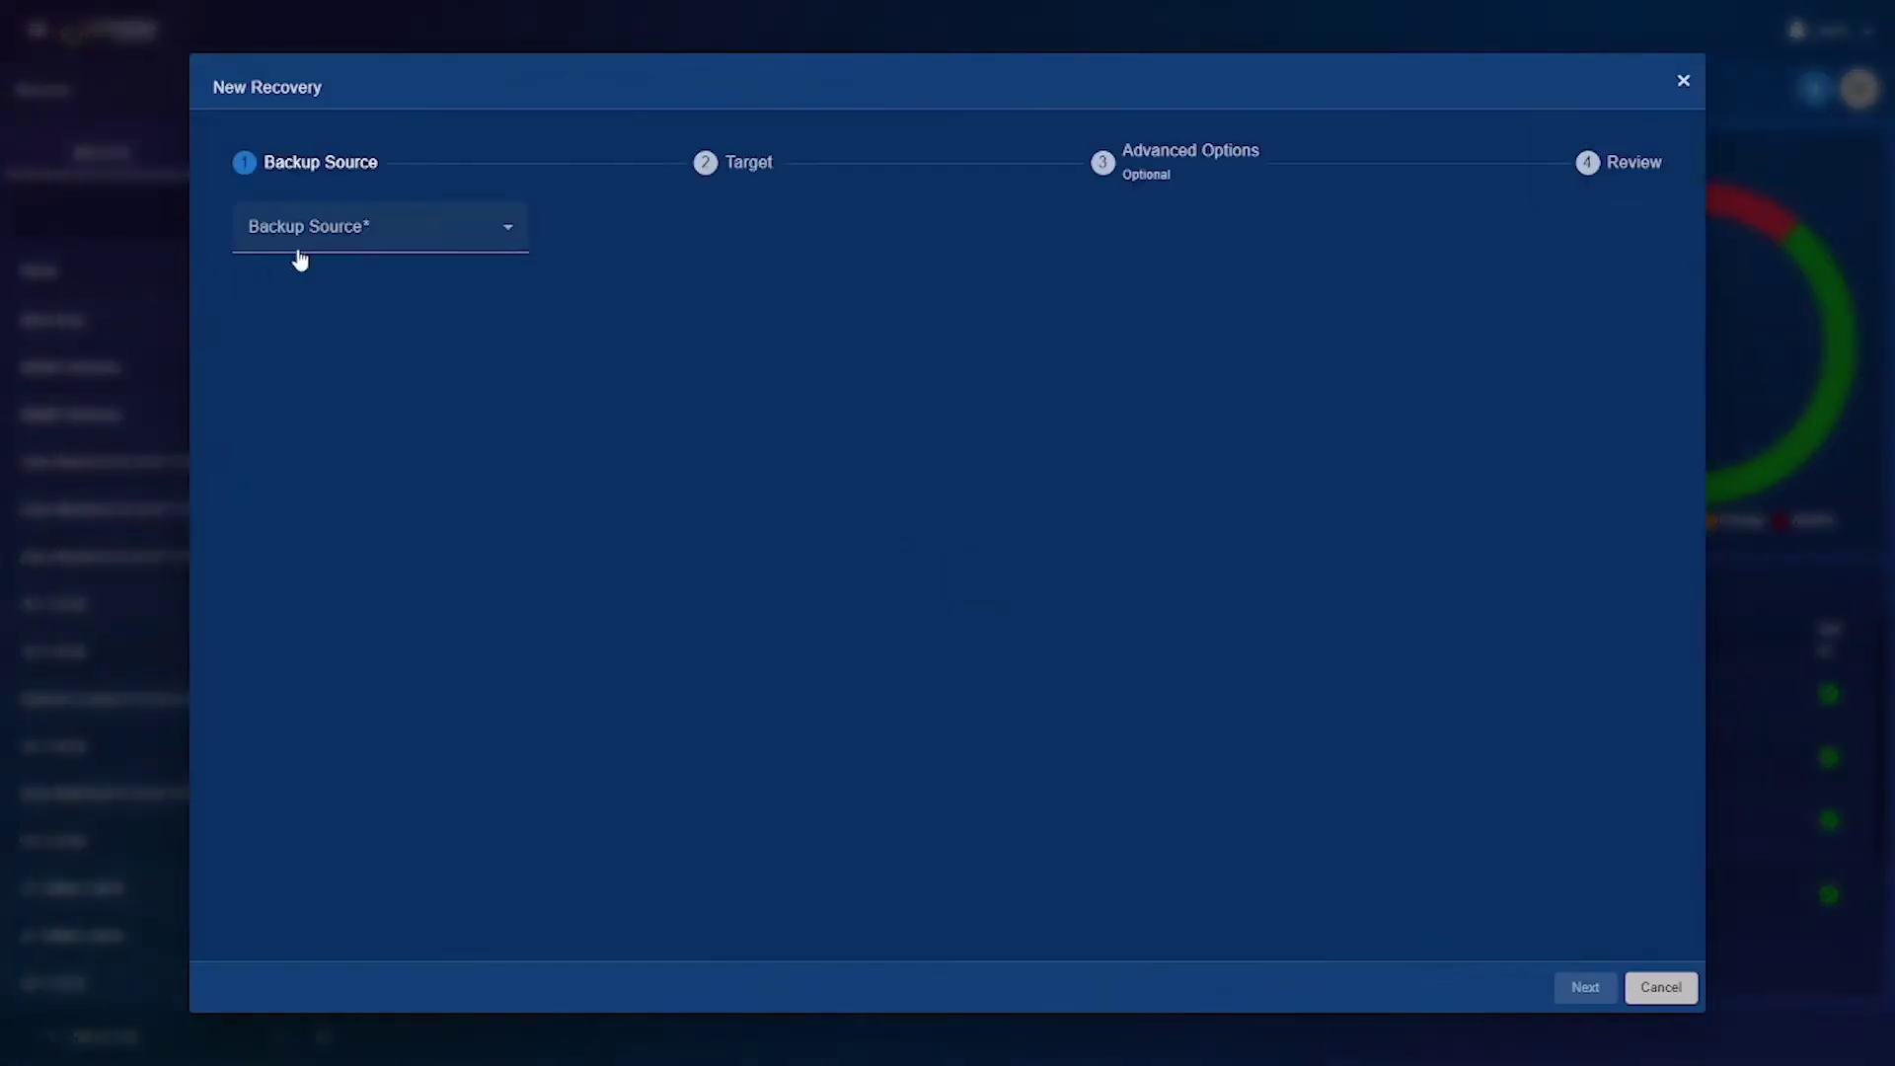
pyautogui.click(414, 235)
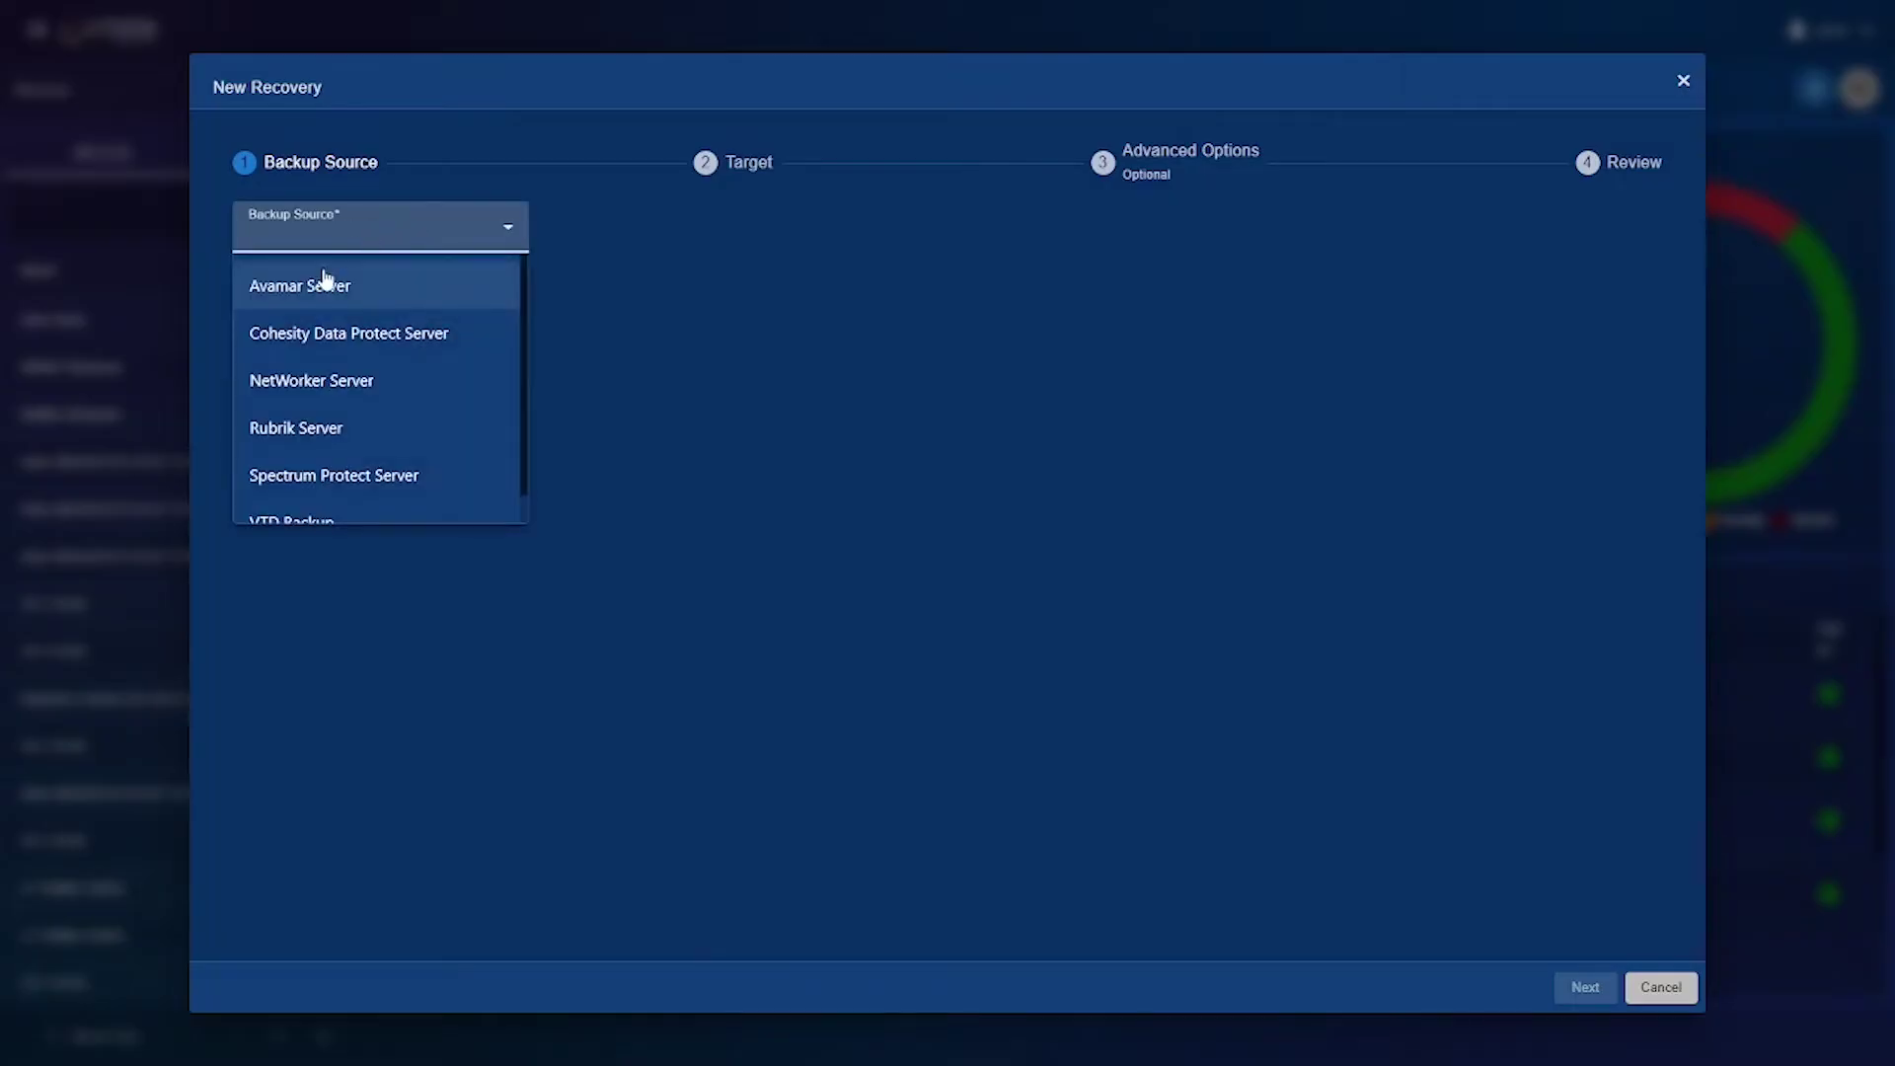
pyautogui.click(390, 292)
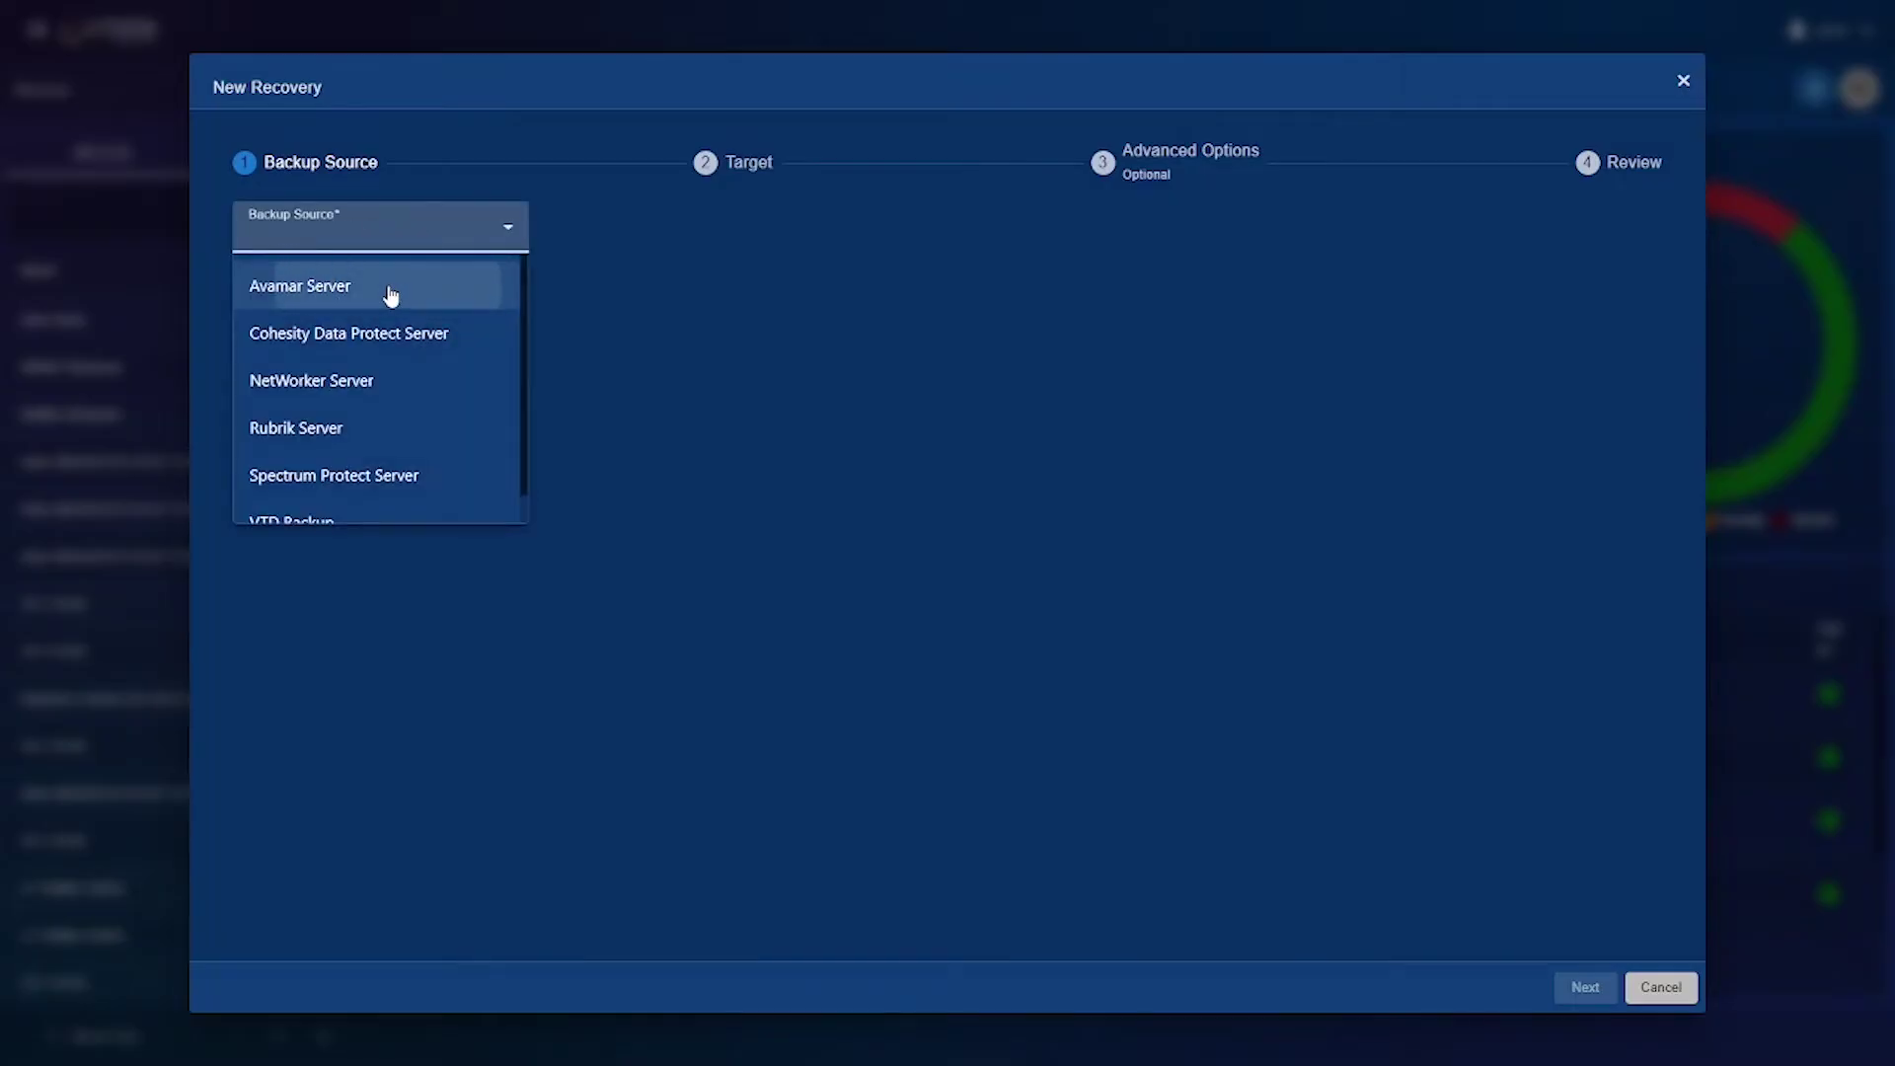
pyautogui.click(357, 302)
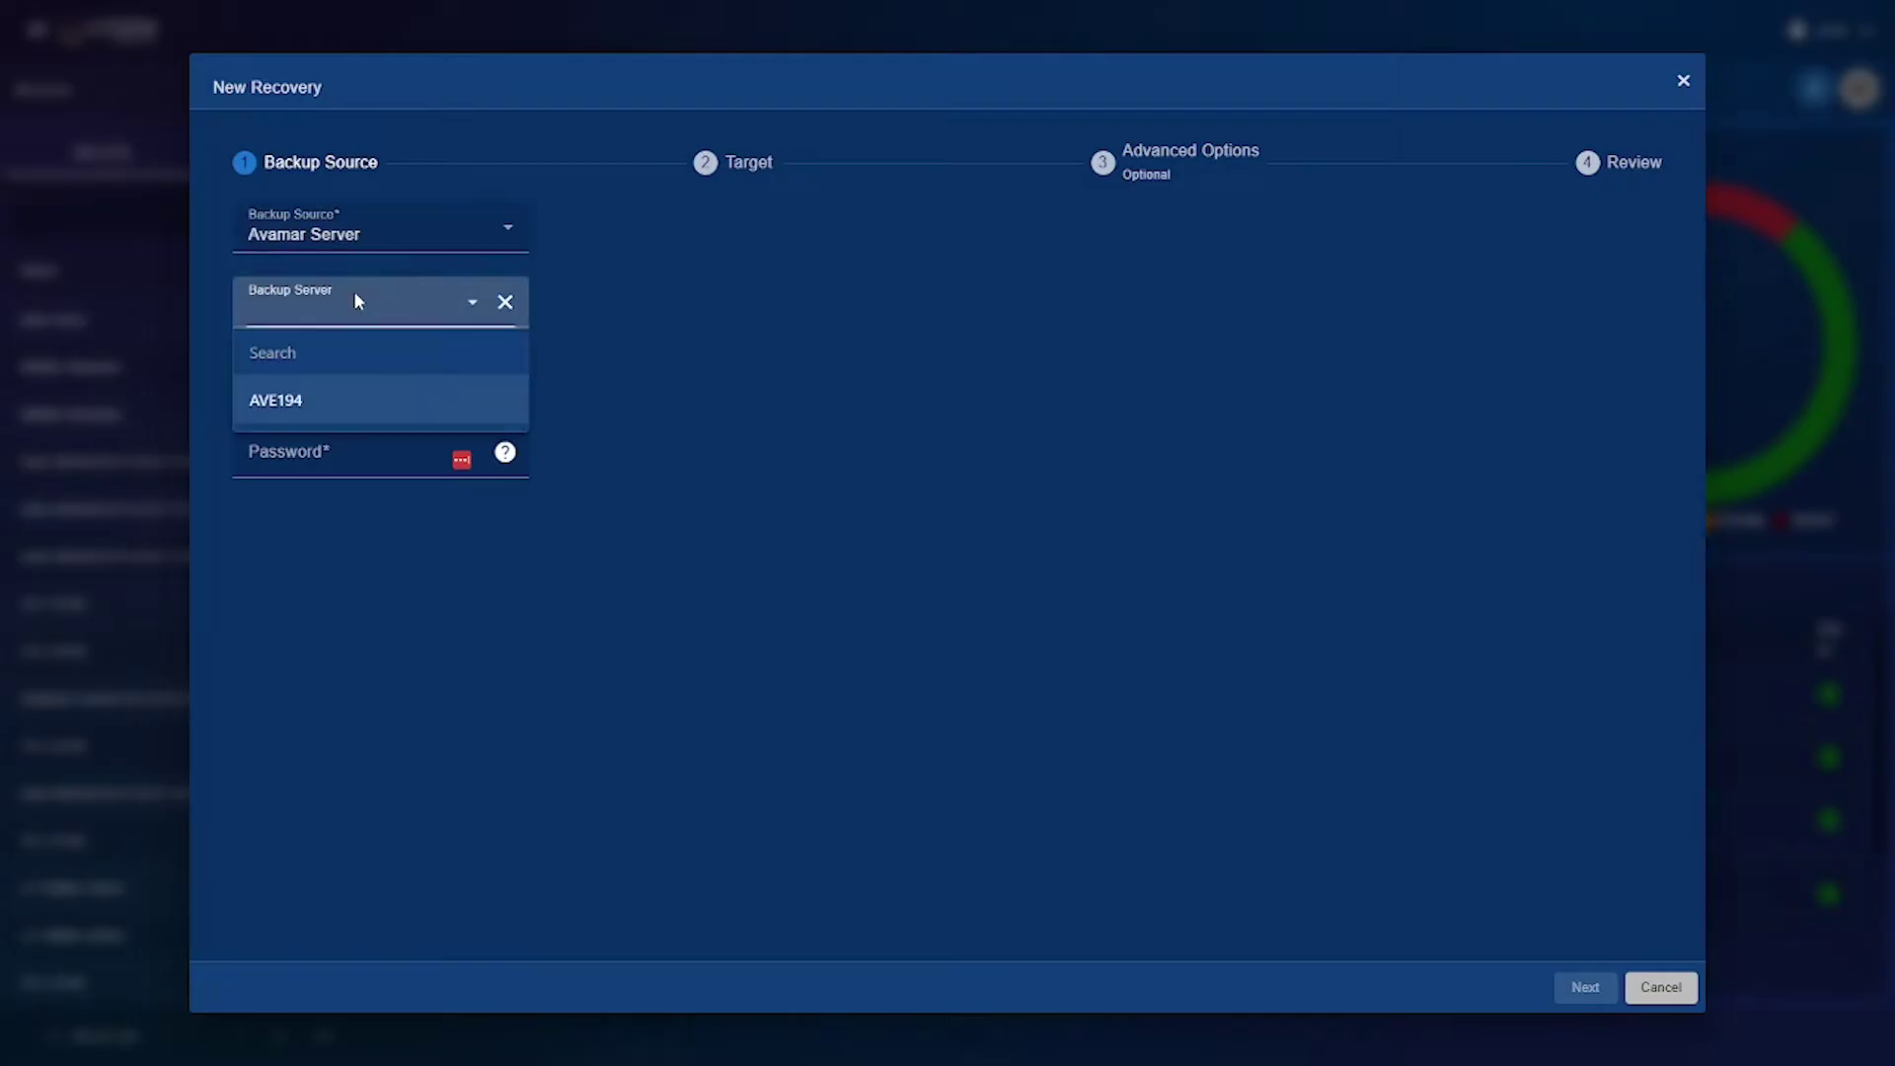
pyautogui.click(322, 407)
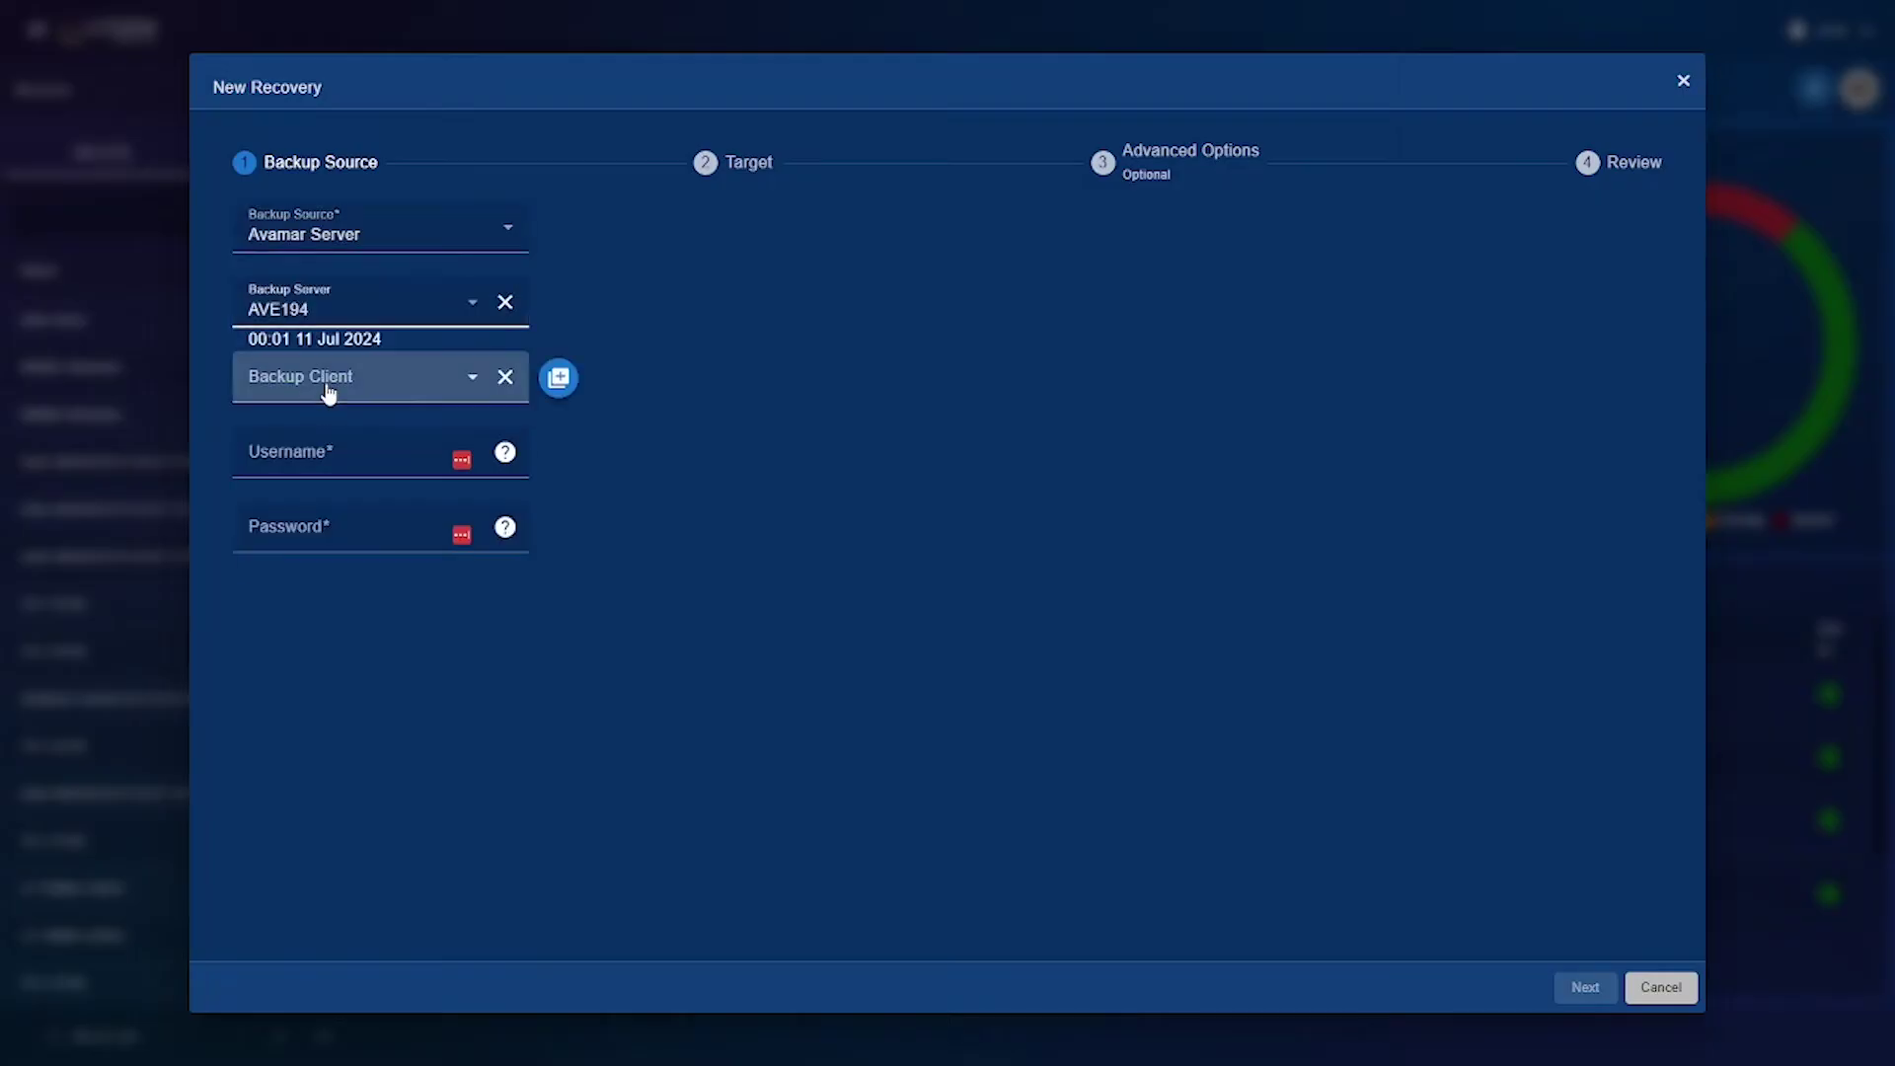
pyautogui.click(331, 380)
pyautogui.click(326, 482)
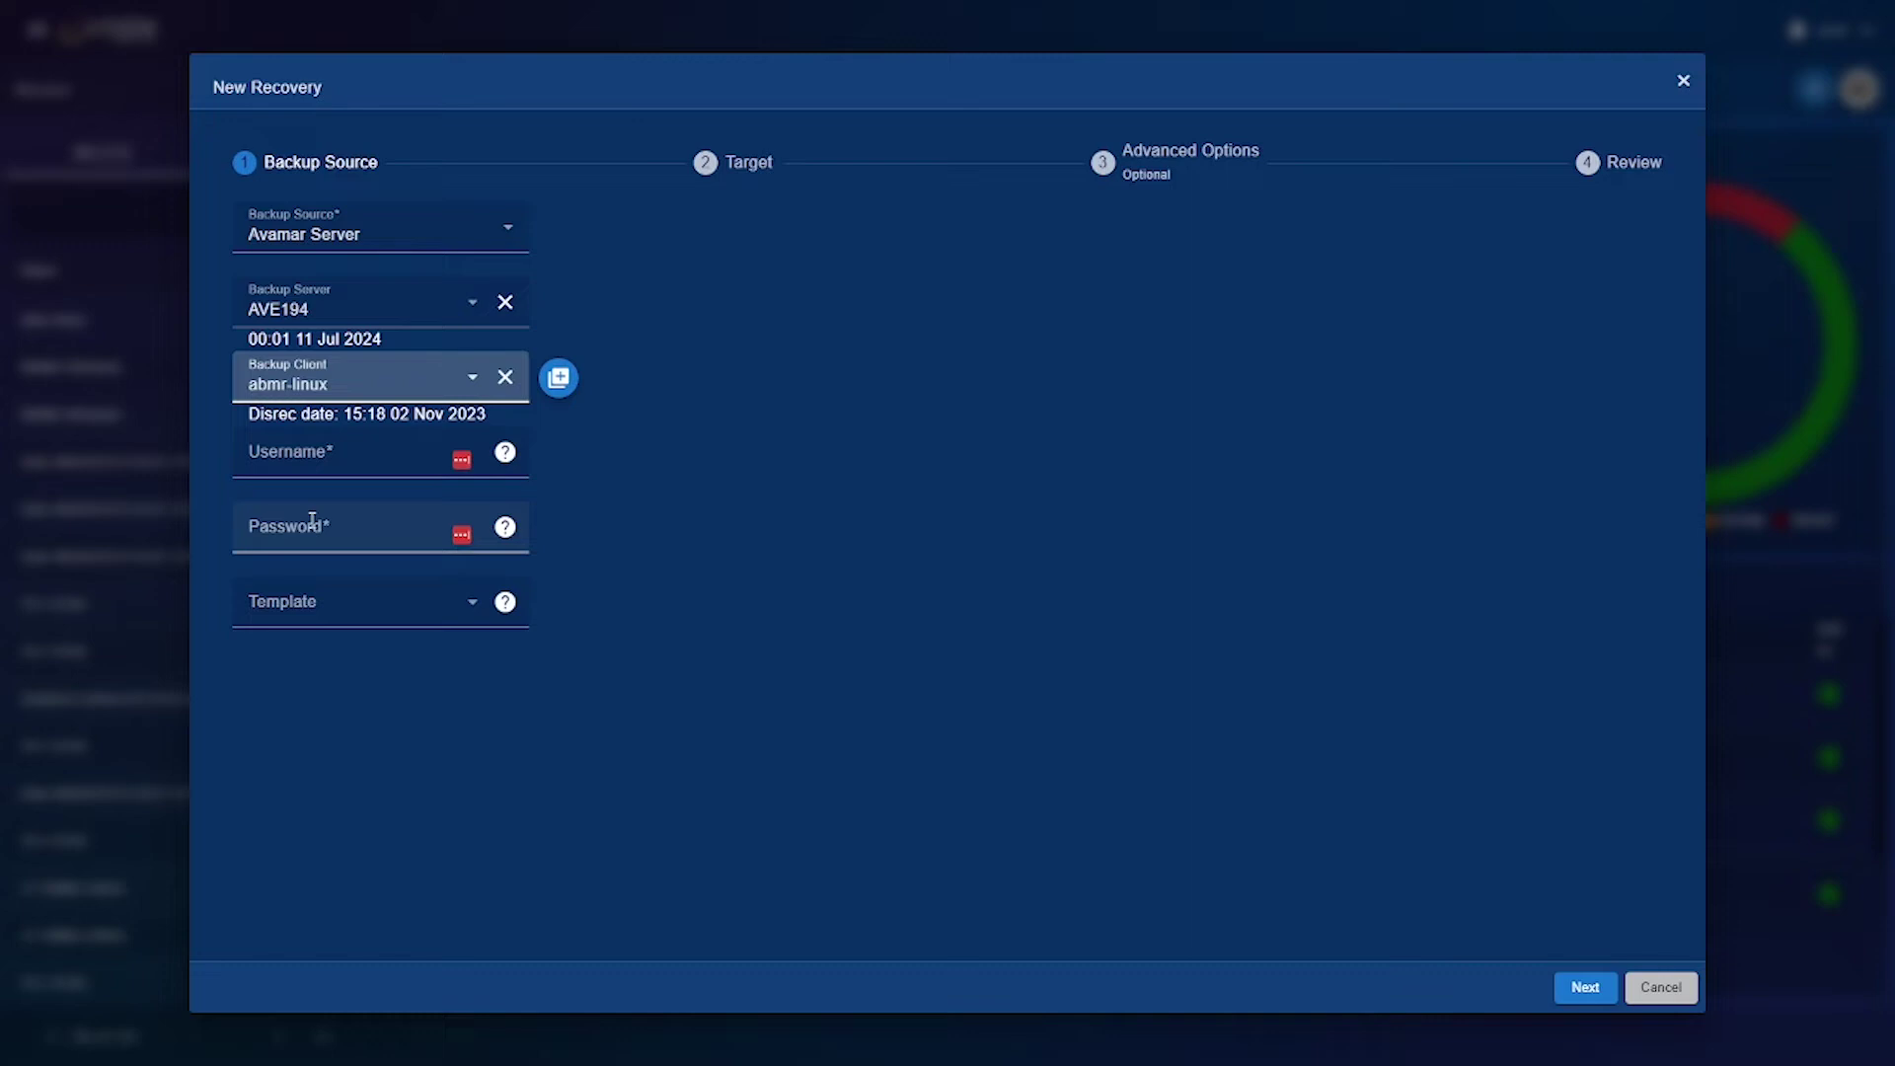
# Step: Enter the account username and password, leave the template as None, and proceed to Target
pyautogui.click(309, 456)
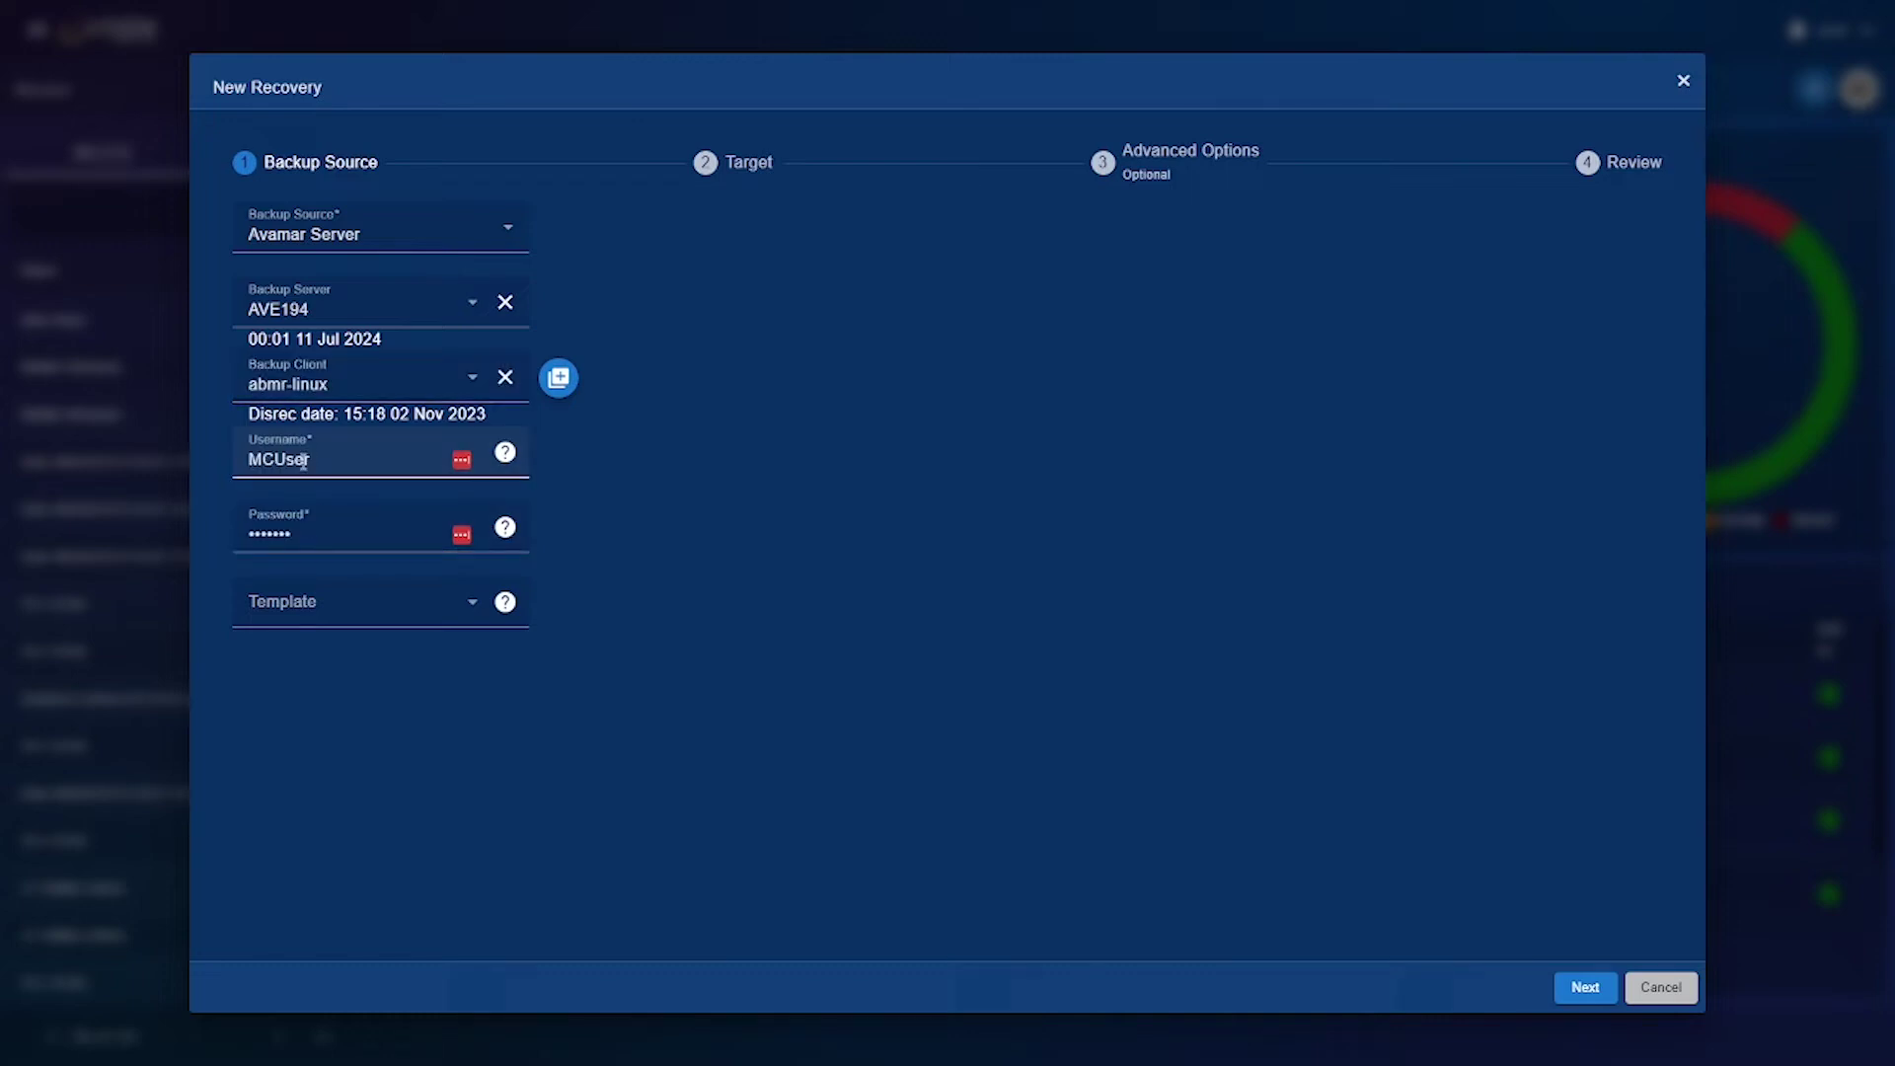
pyautogui.click(334, 616)
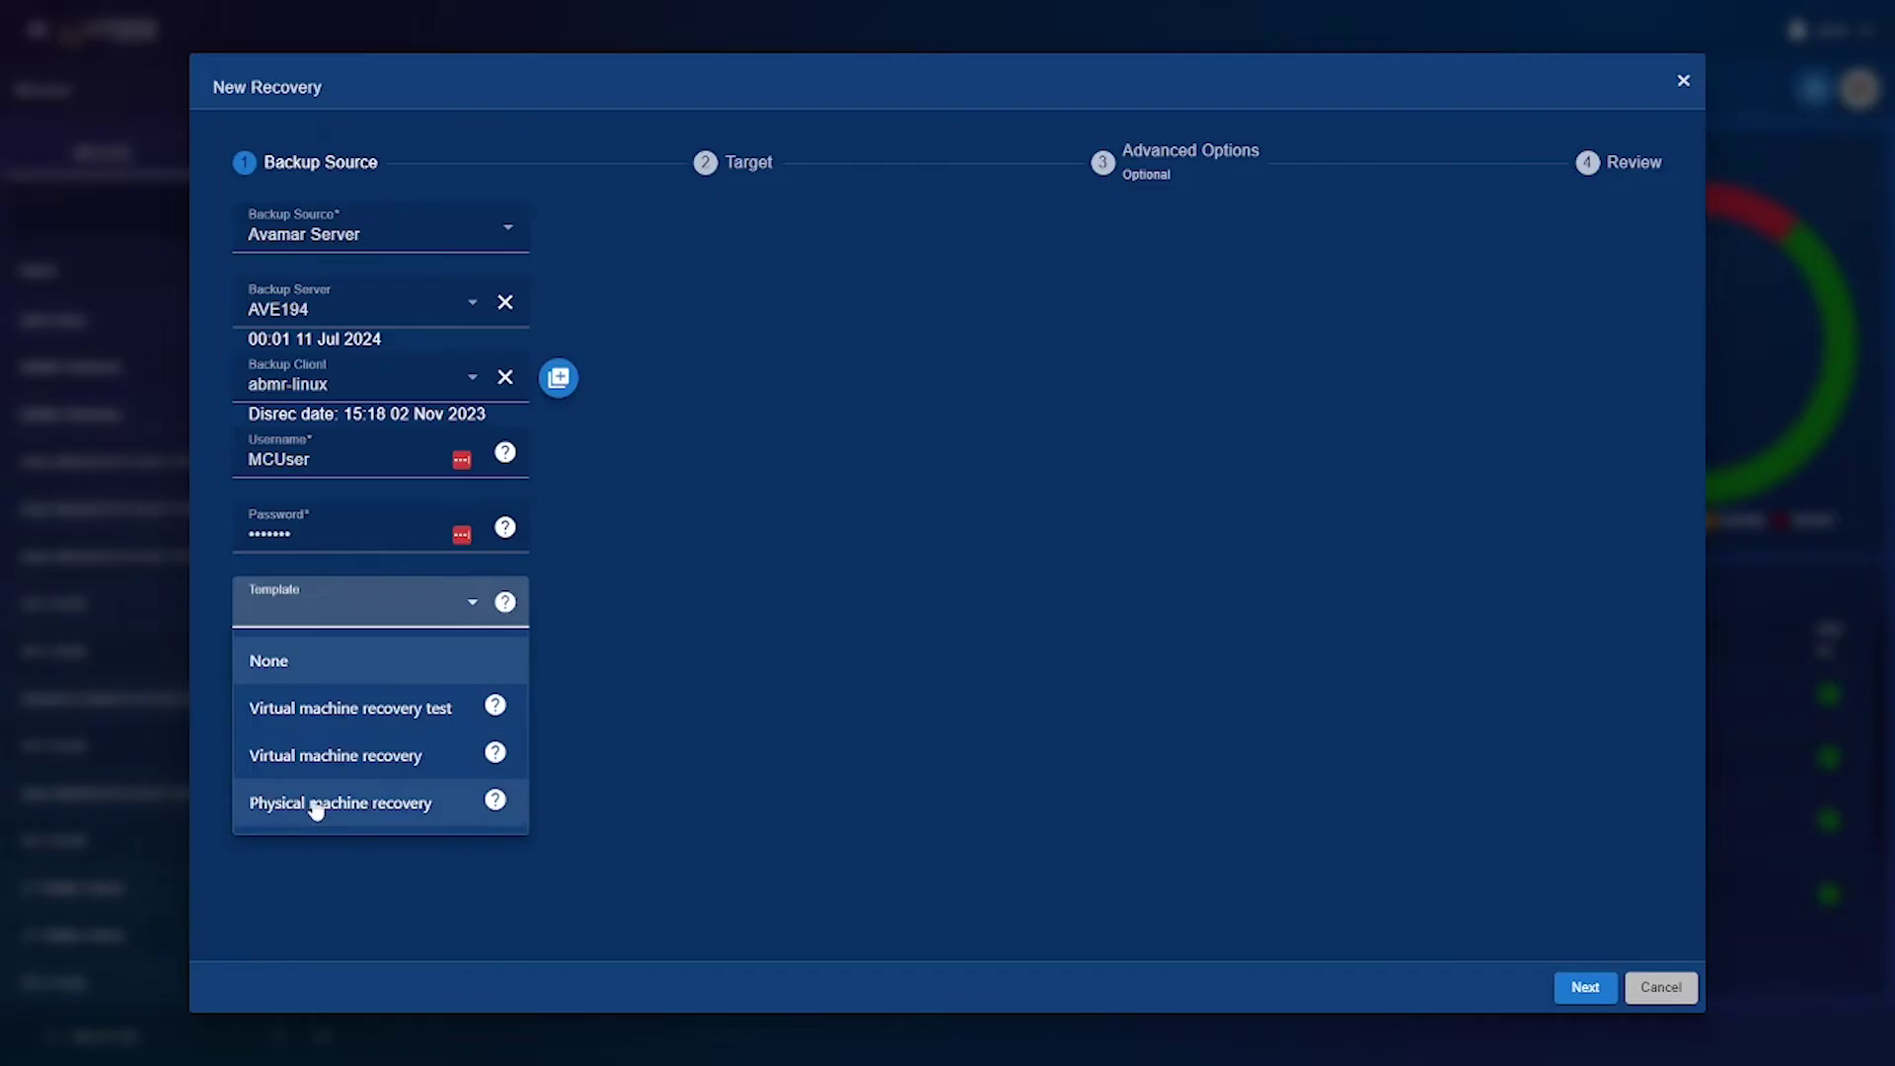
pyautogui.click(317, 657)
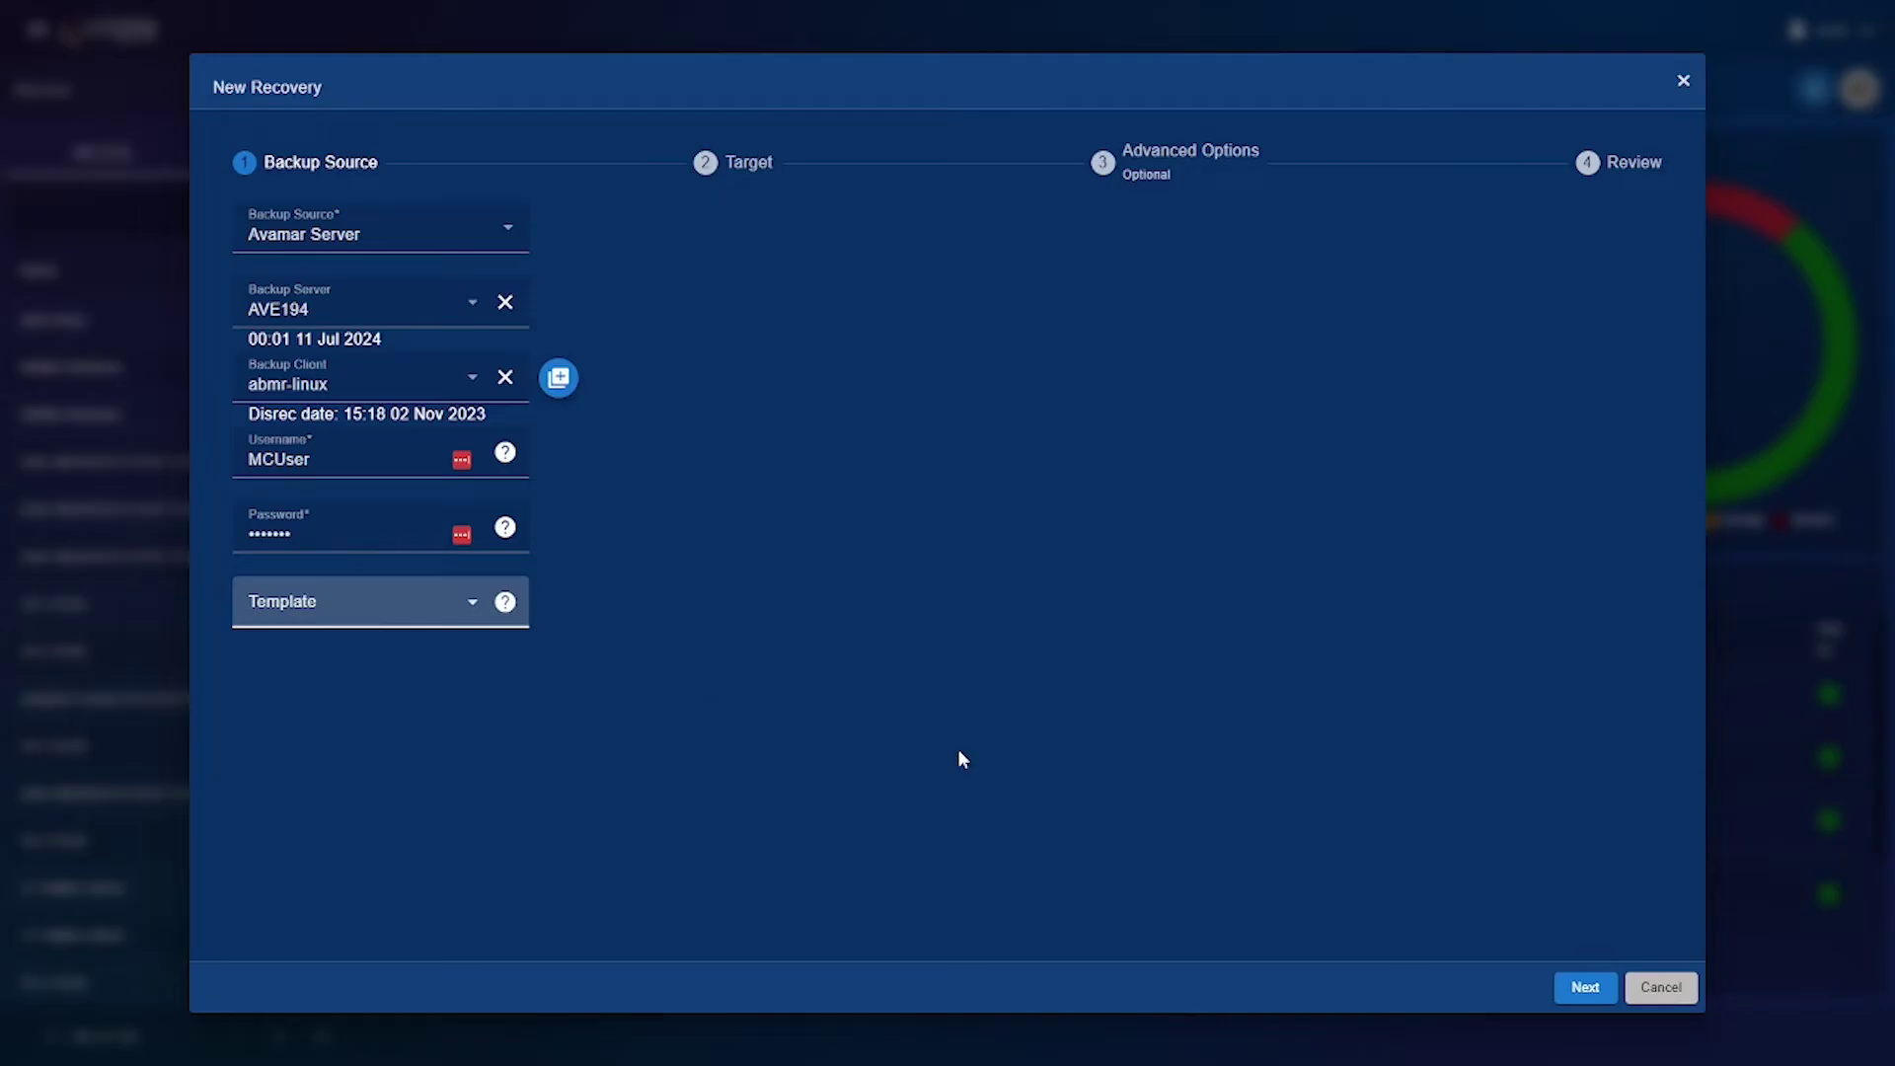
pyautogui.click(1574, 985)
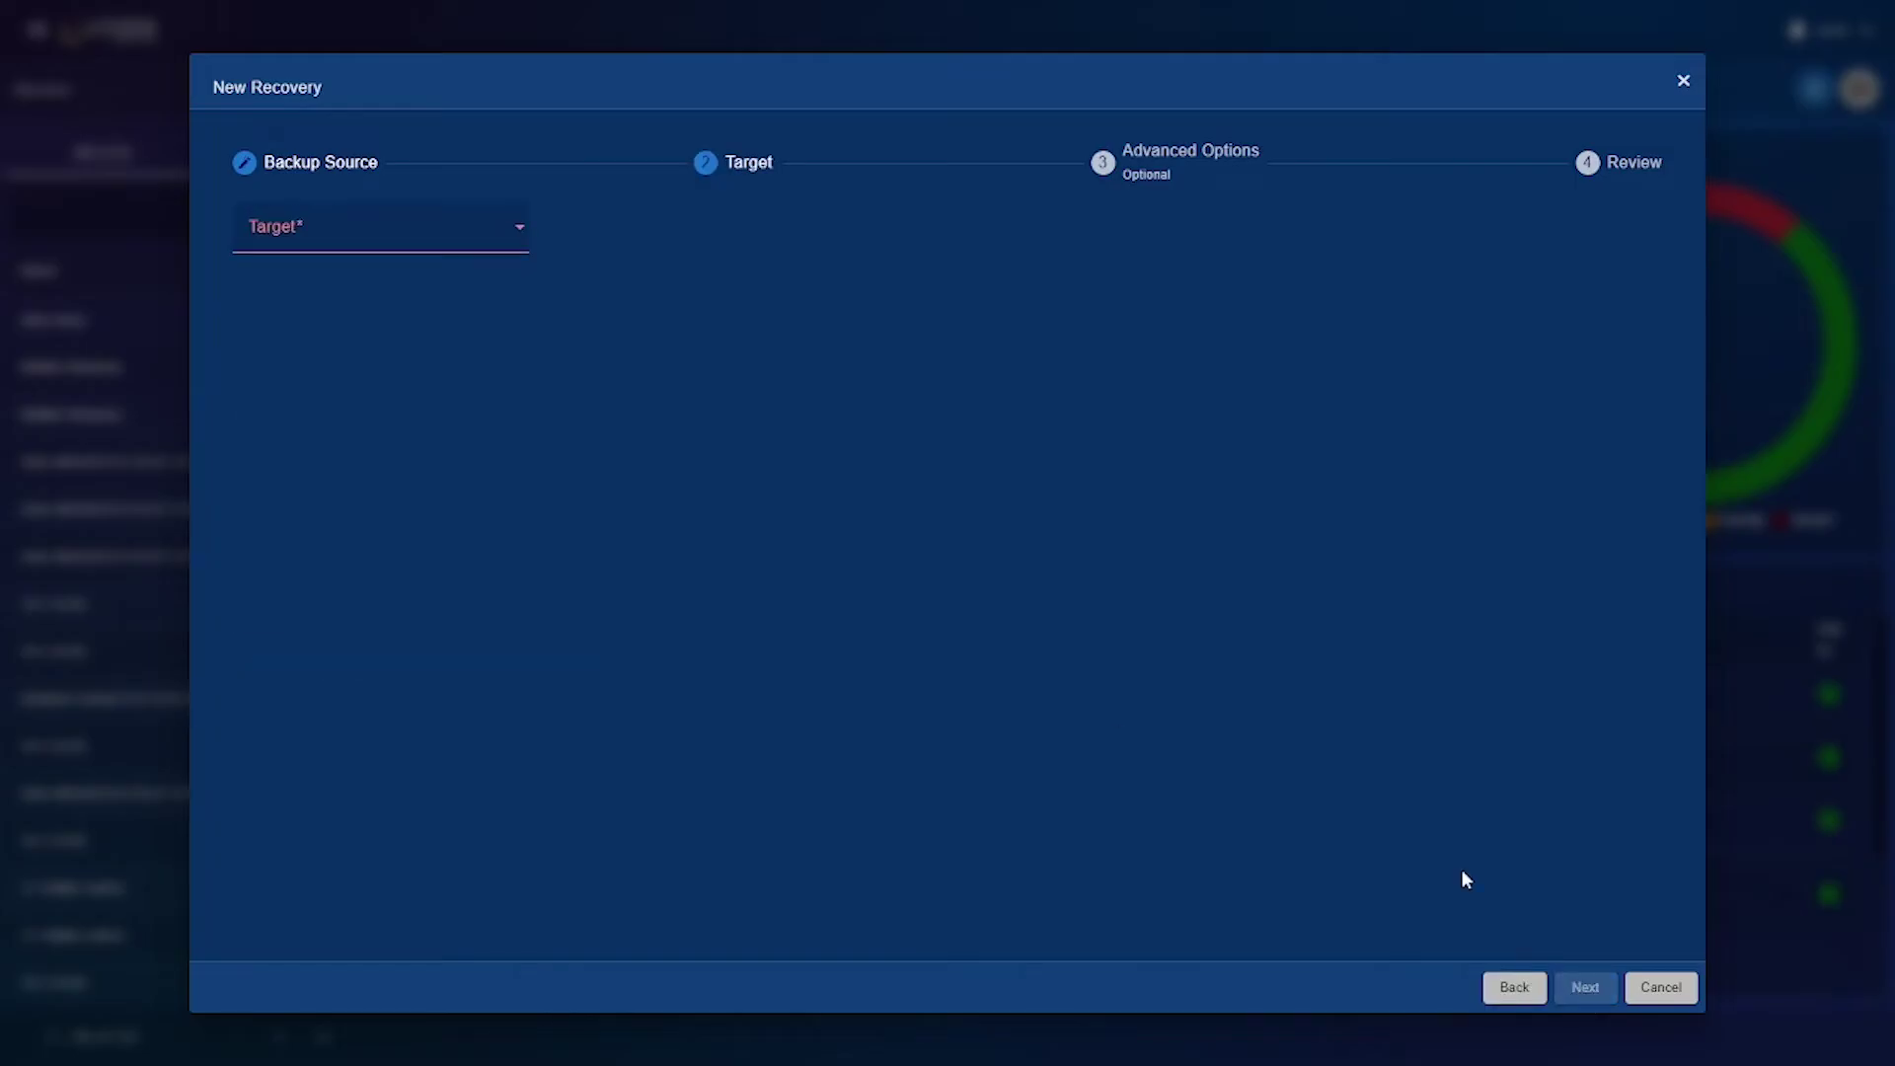
# Step: Target a new virtual system on the sales-demo.cristie.com vSphere hypervisor, keeping default settings
pyautogui.click(314, 230)
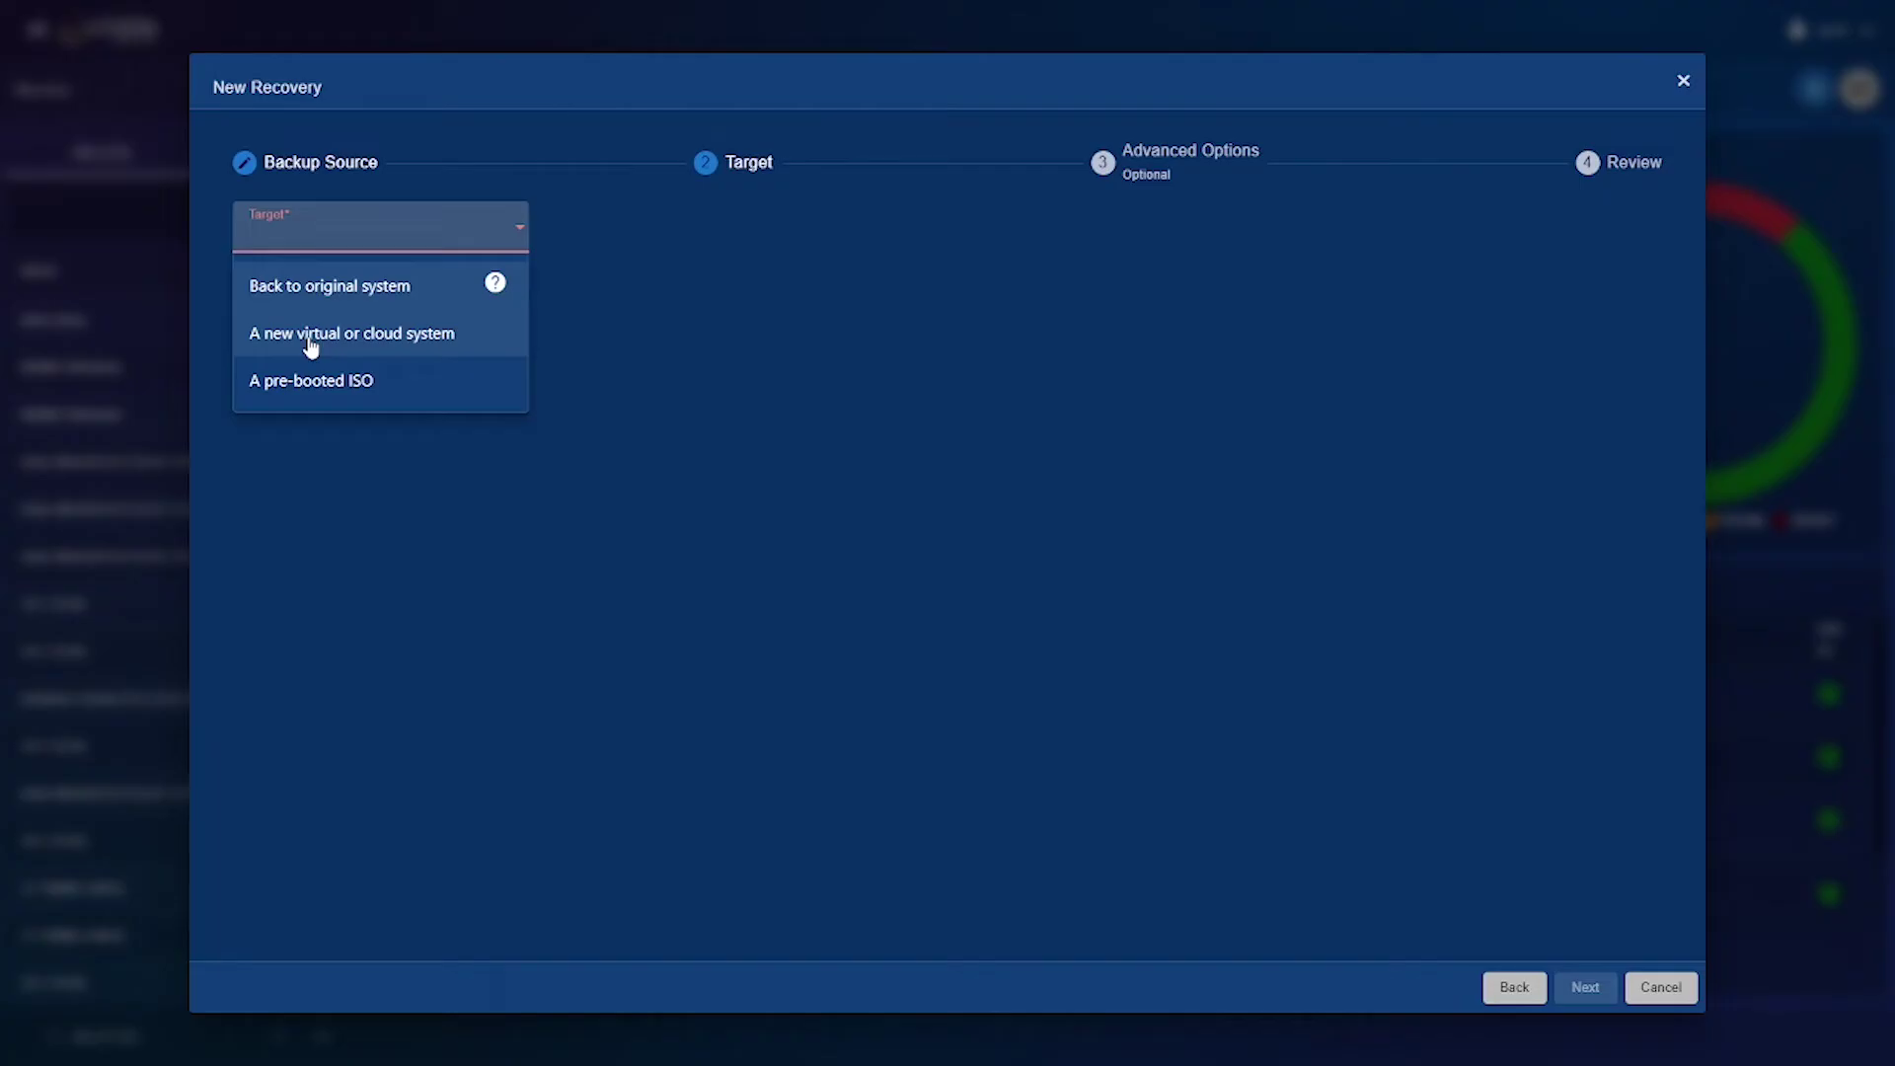
pyautogui.click(310, 336)
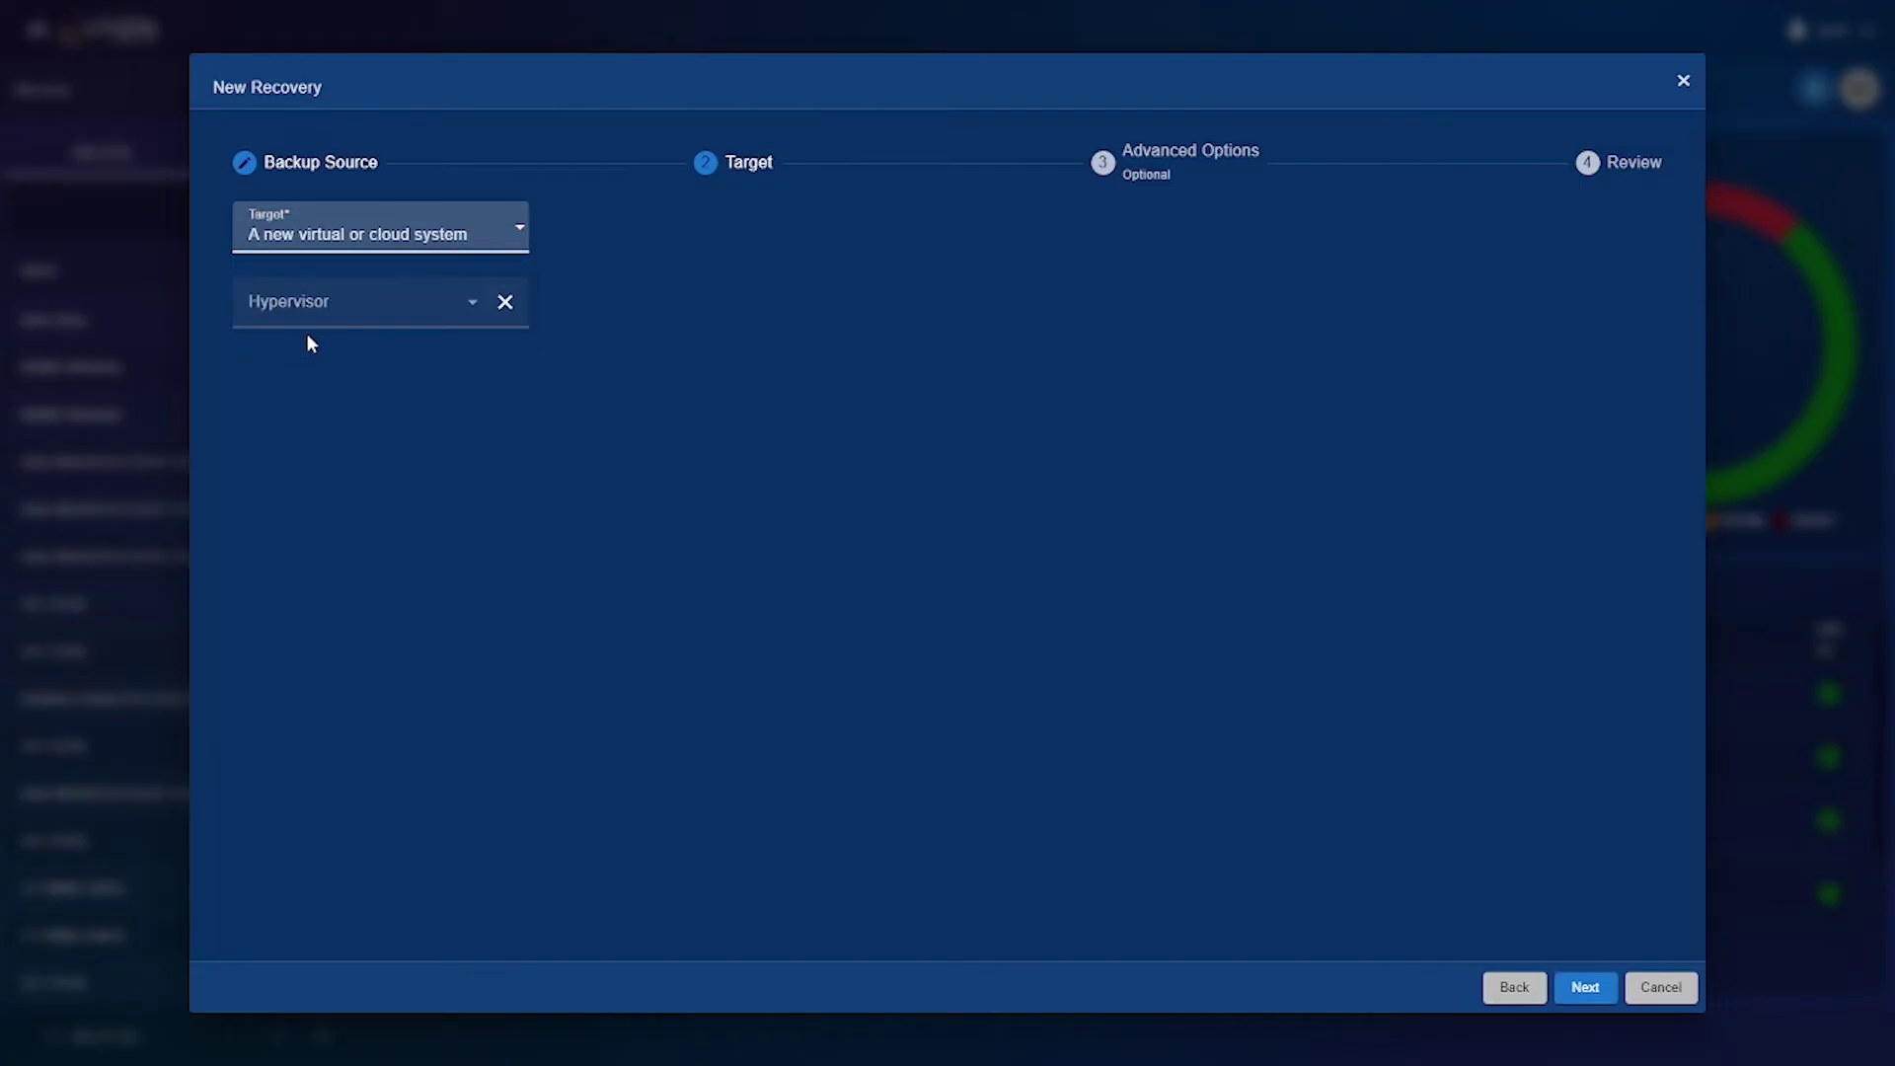
pyautogui.click(353, 310)
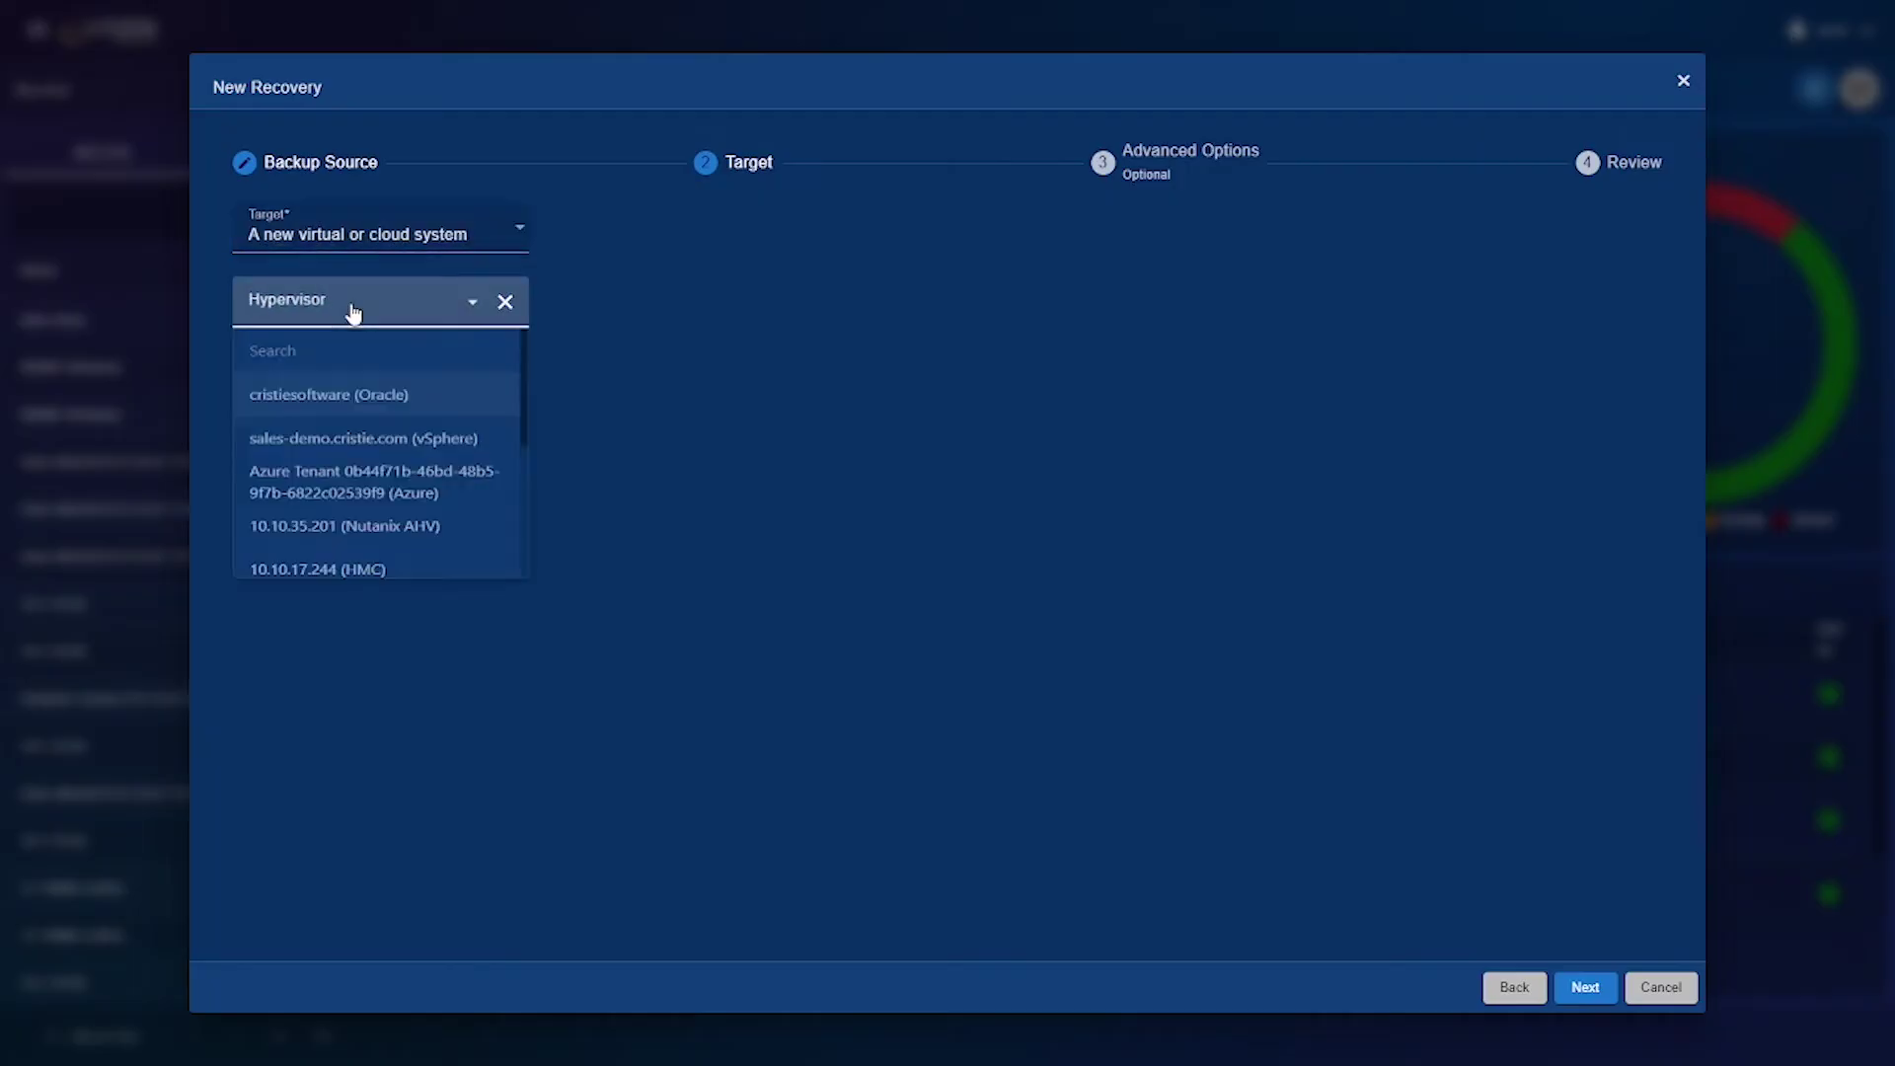
pyautogui.click(335, 451)
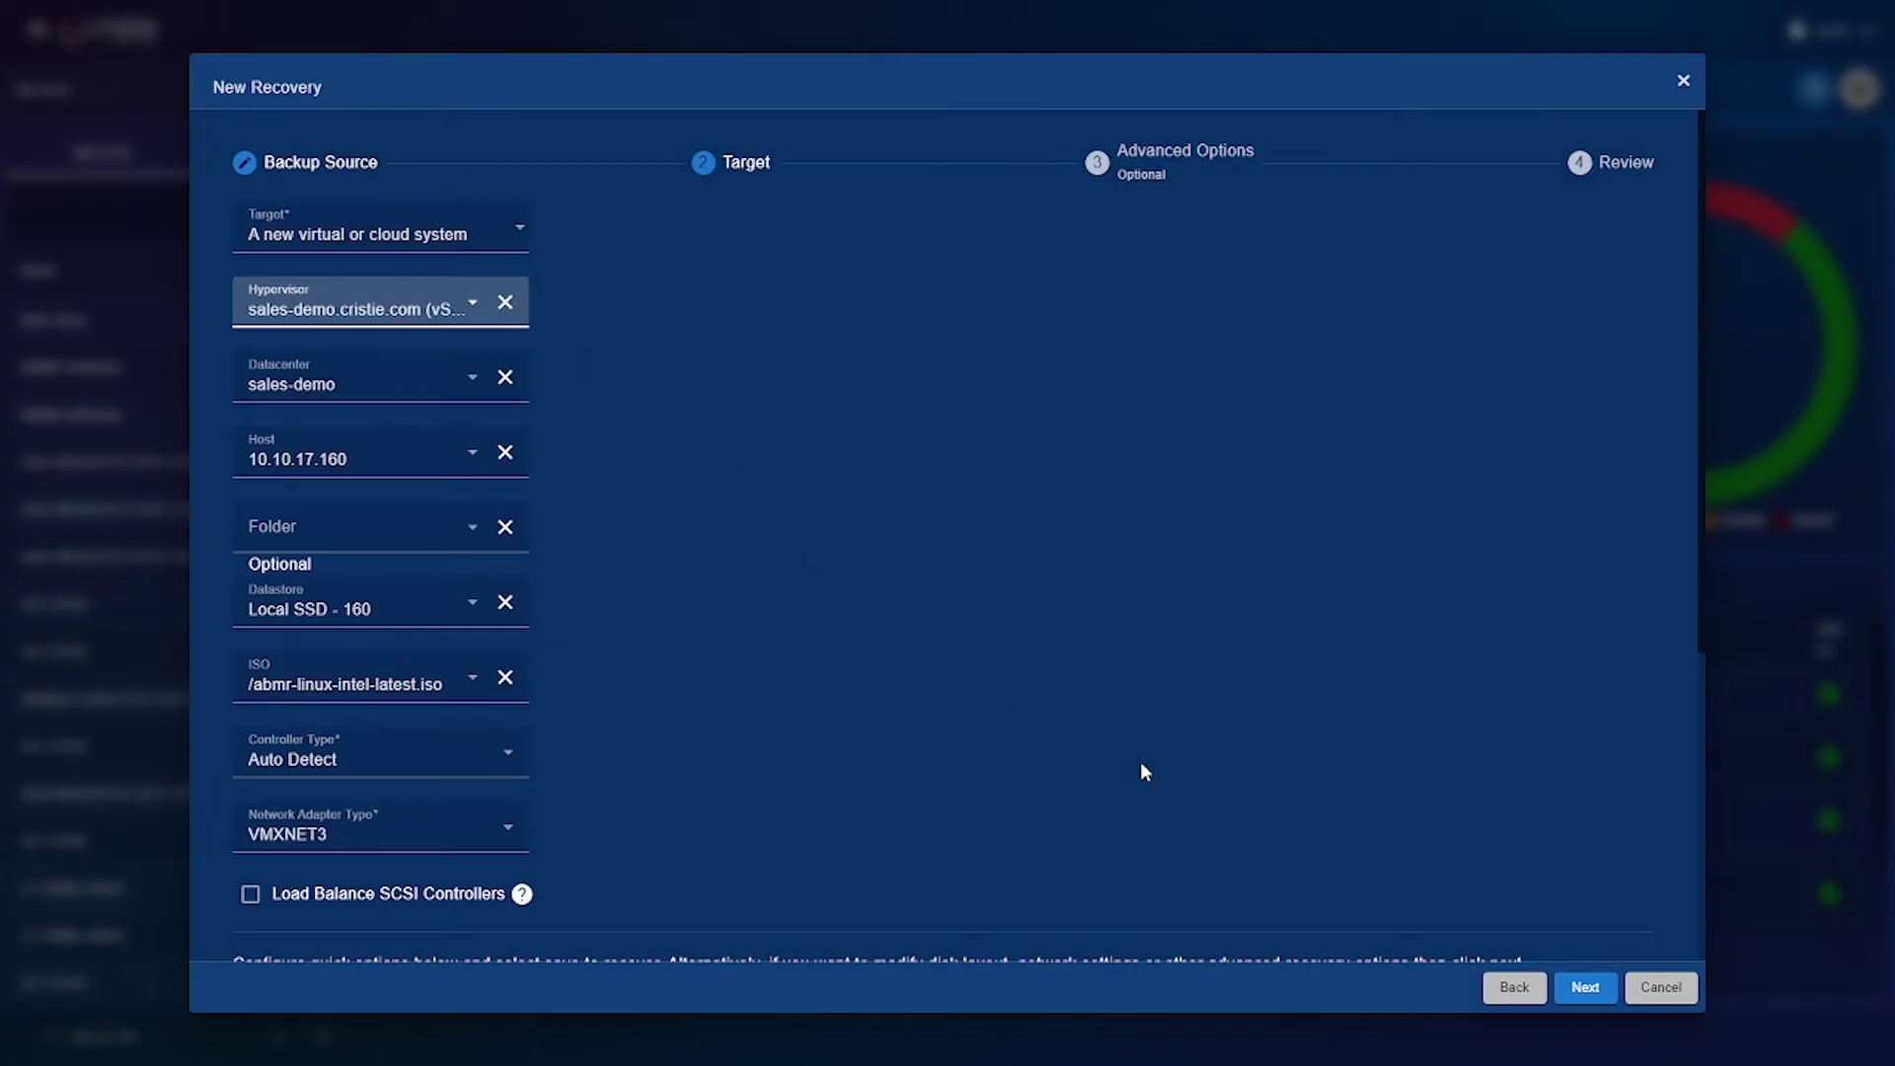
pyautogui.click(1574, 988)
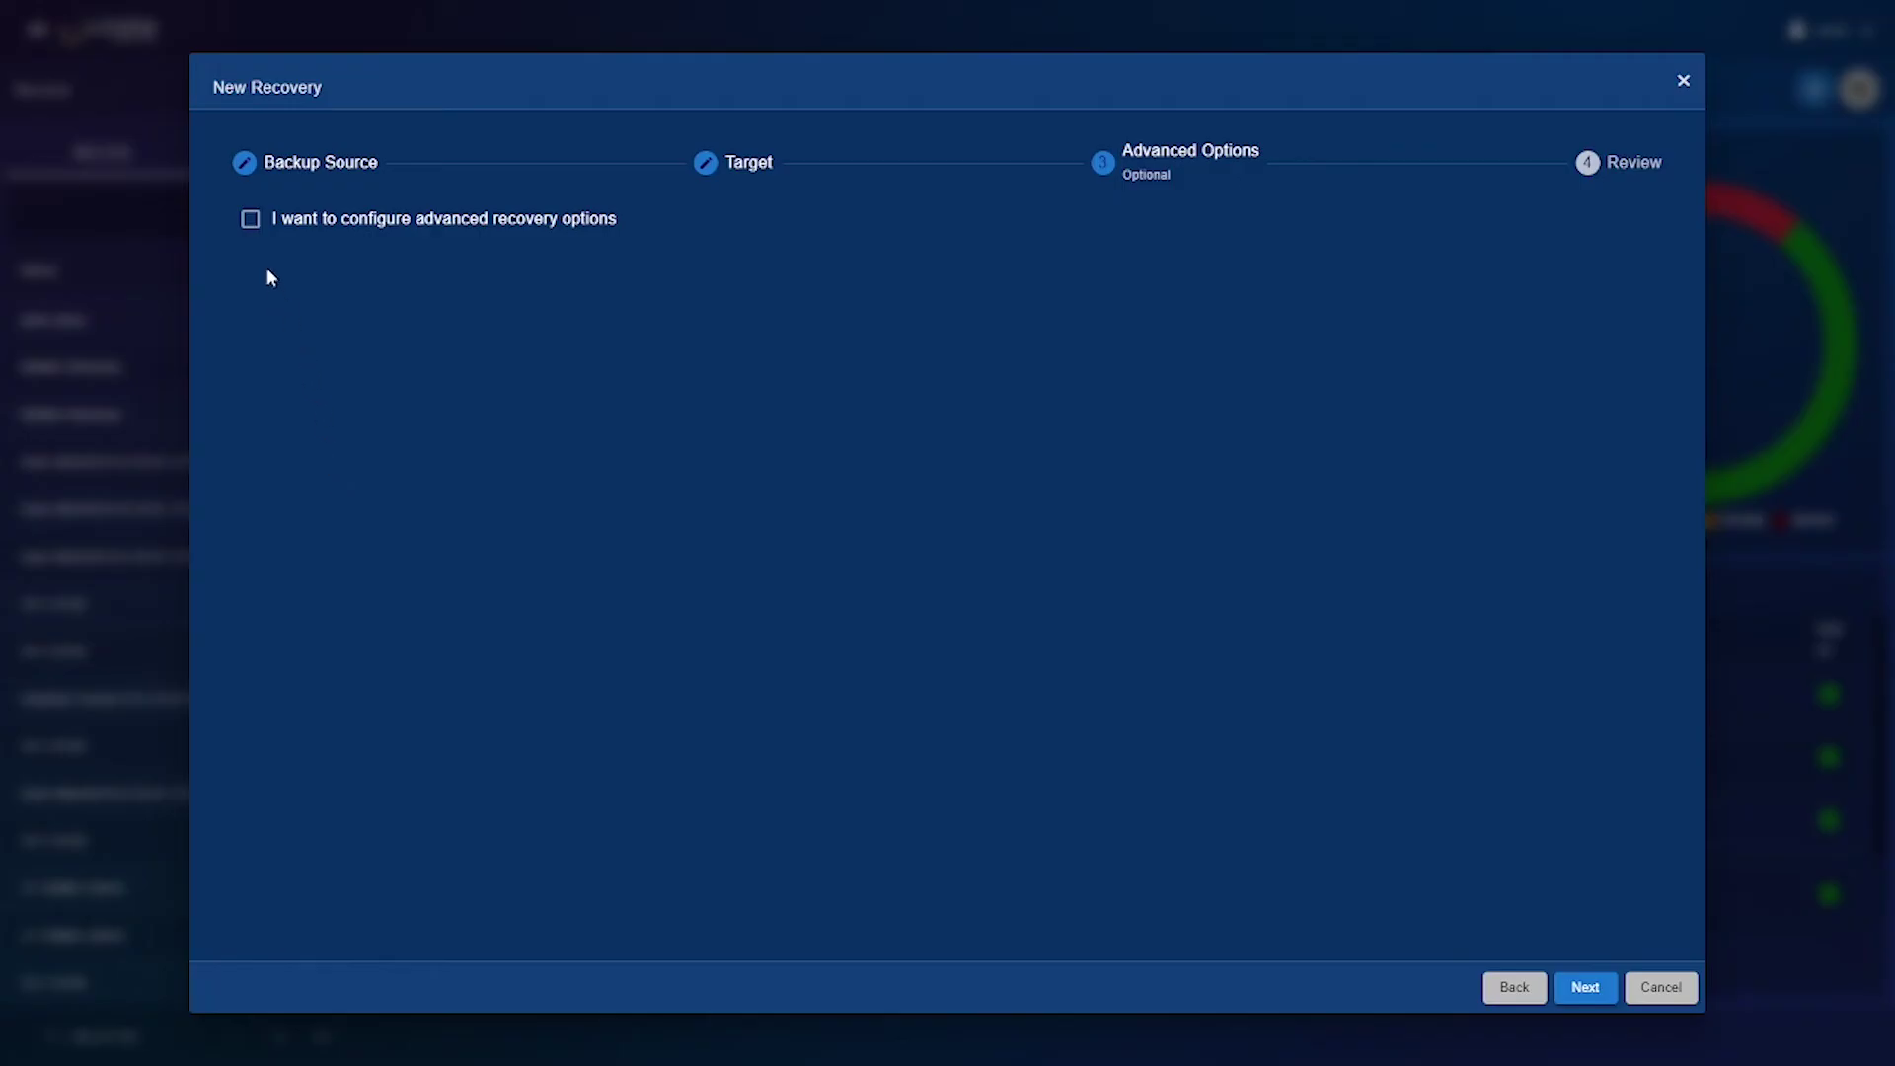
# Step: Browse the advanced options' disk, boot and other tabs, then leave advanced options disabled
pyautogui.click(252, 220)
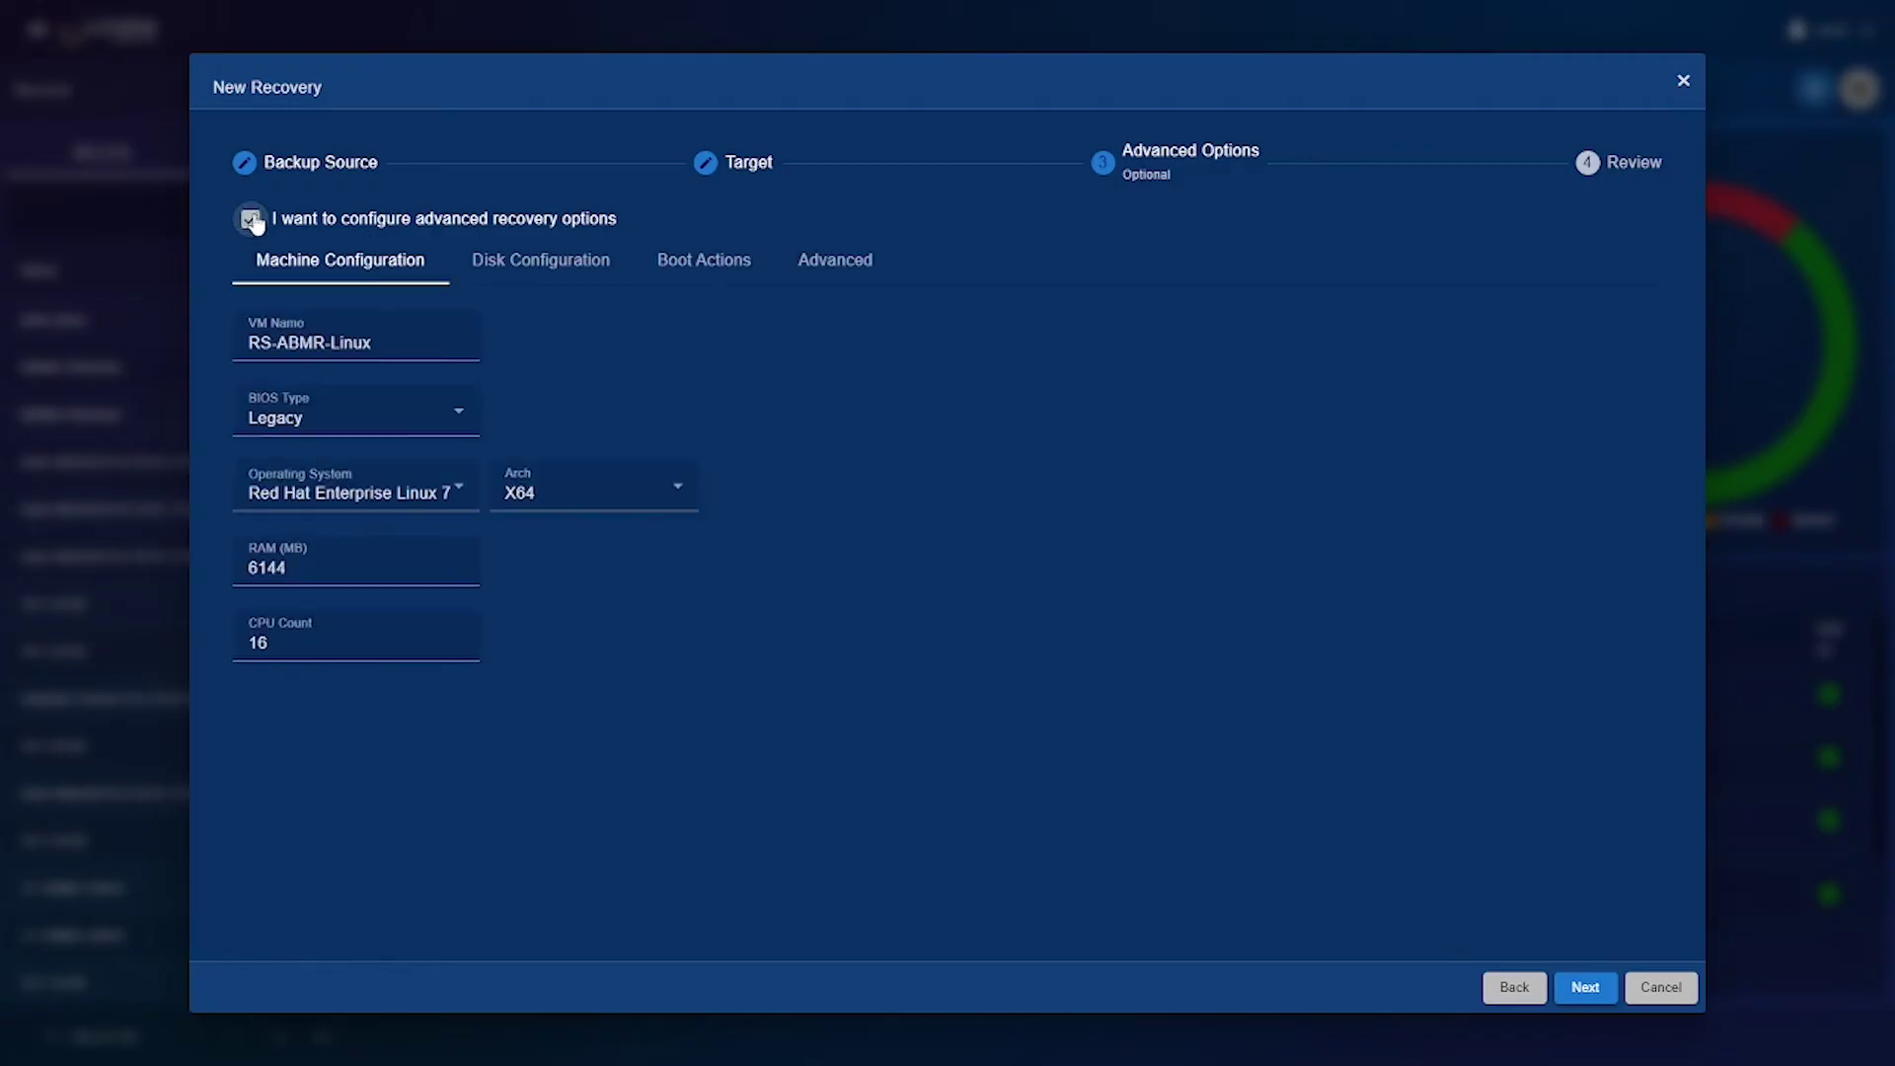
pyautogui.click(593, 279)
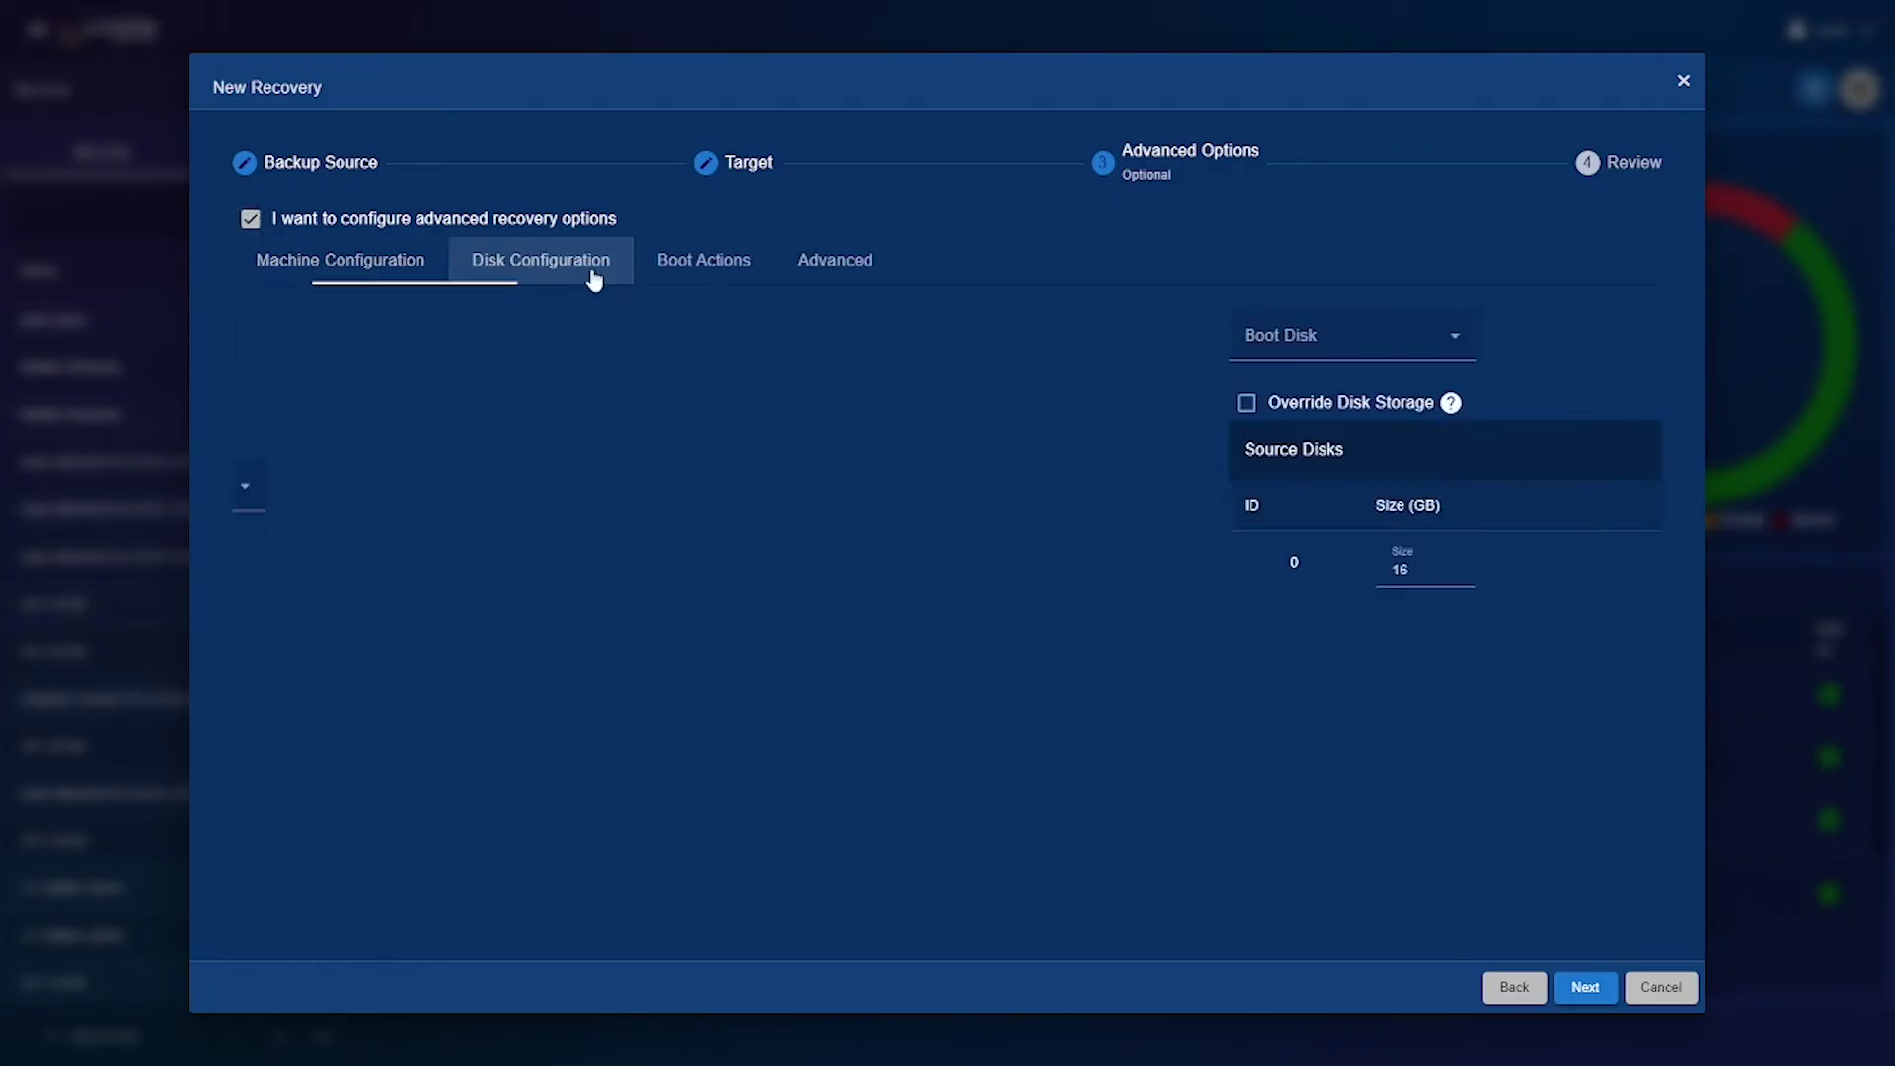
pyautogui.click(719, 279)
pyautogui.click(805, 271)
pyautogui.click(292, 284)
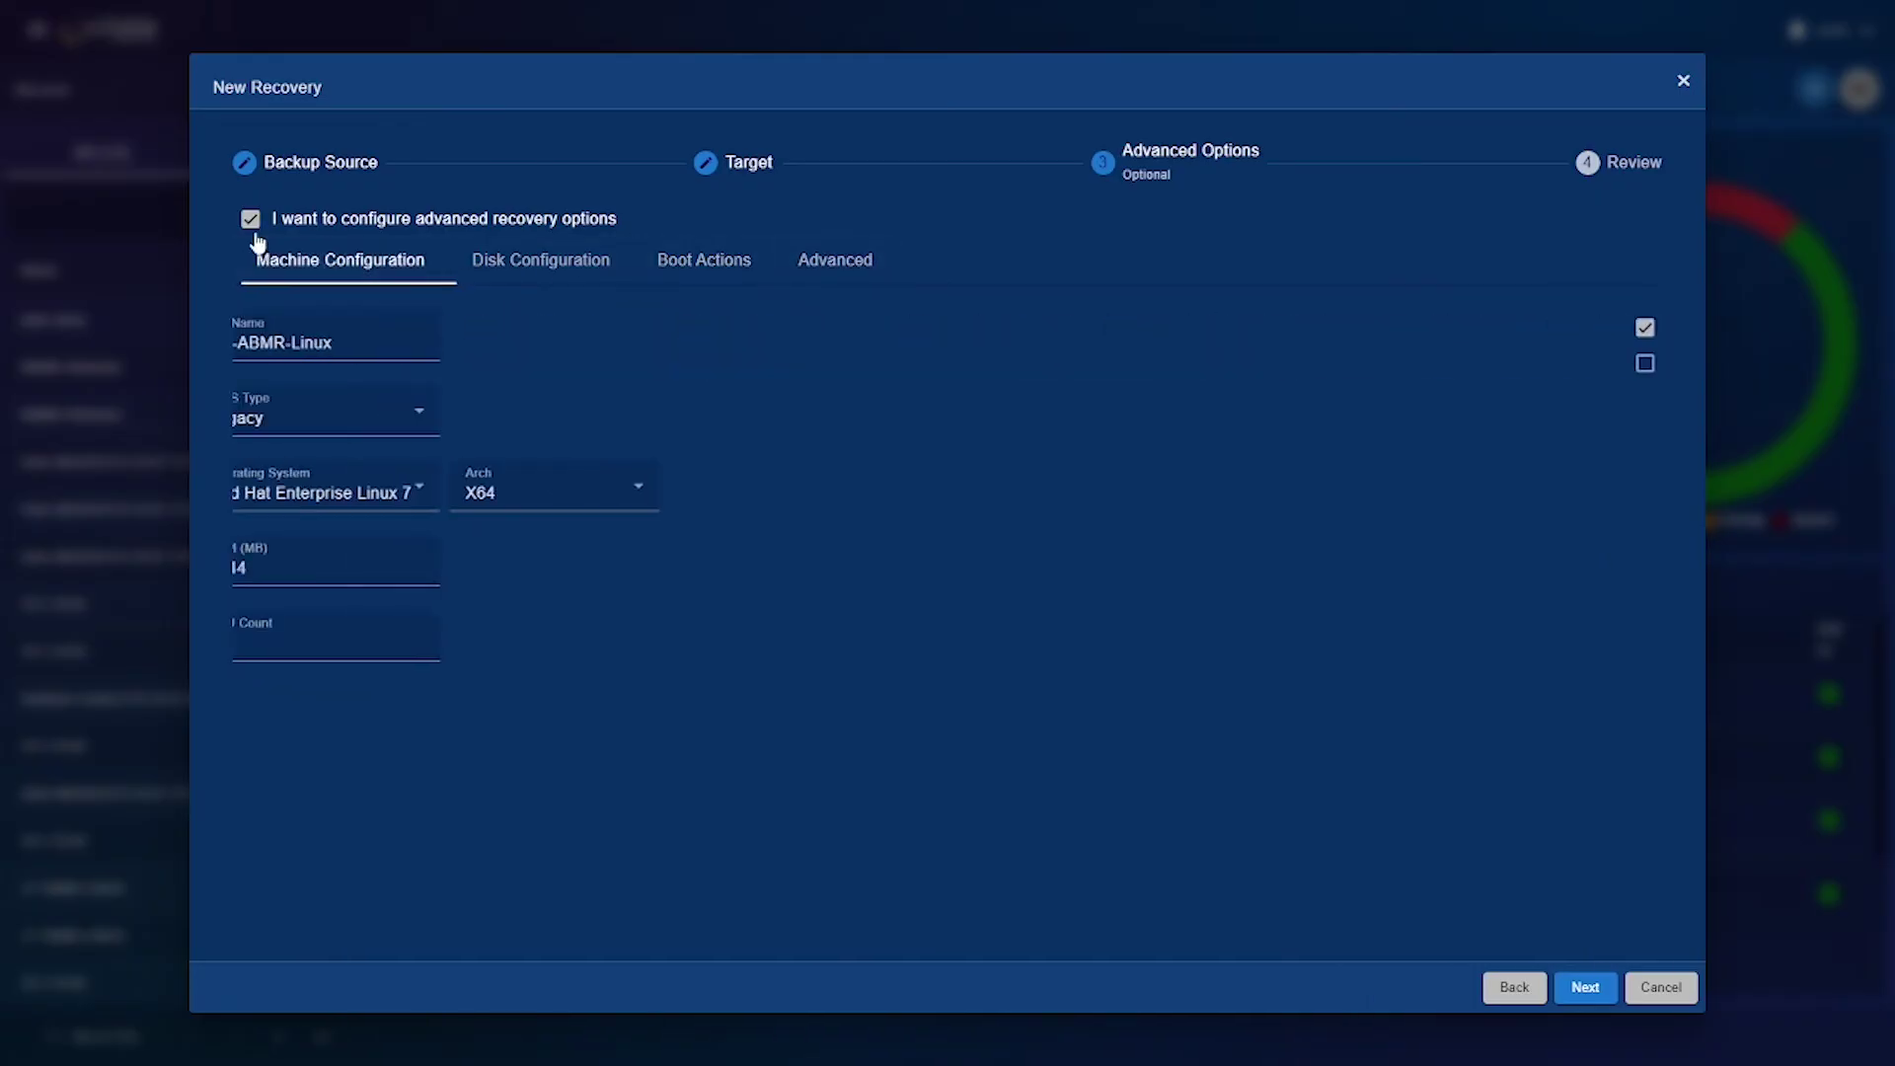
pyautogui.click(251, 221)
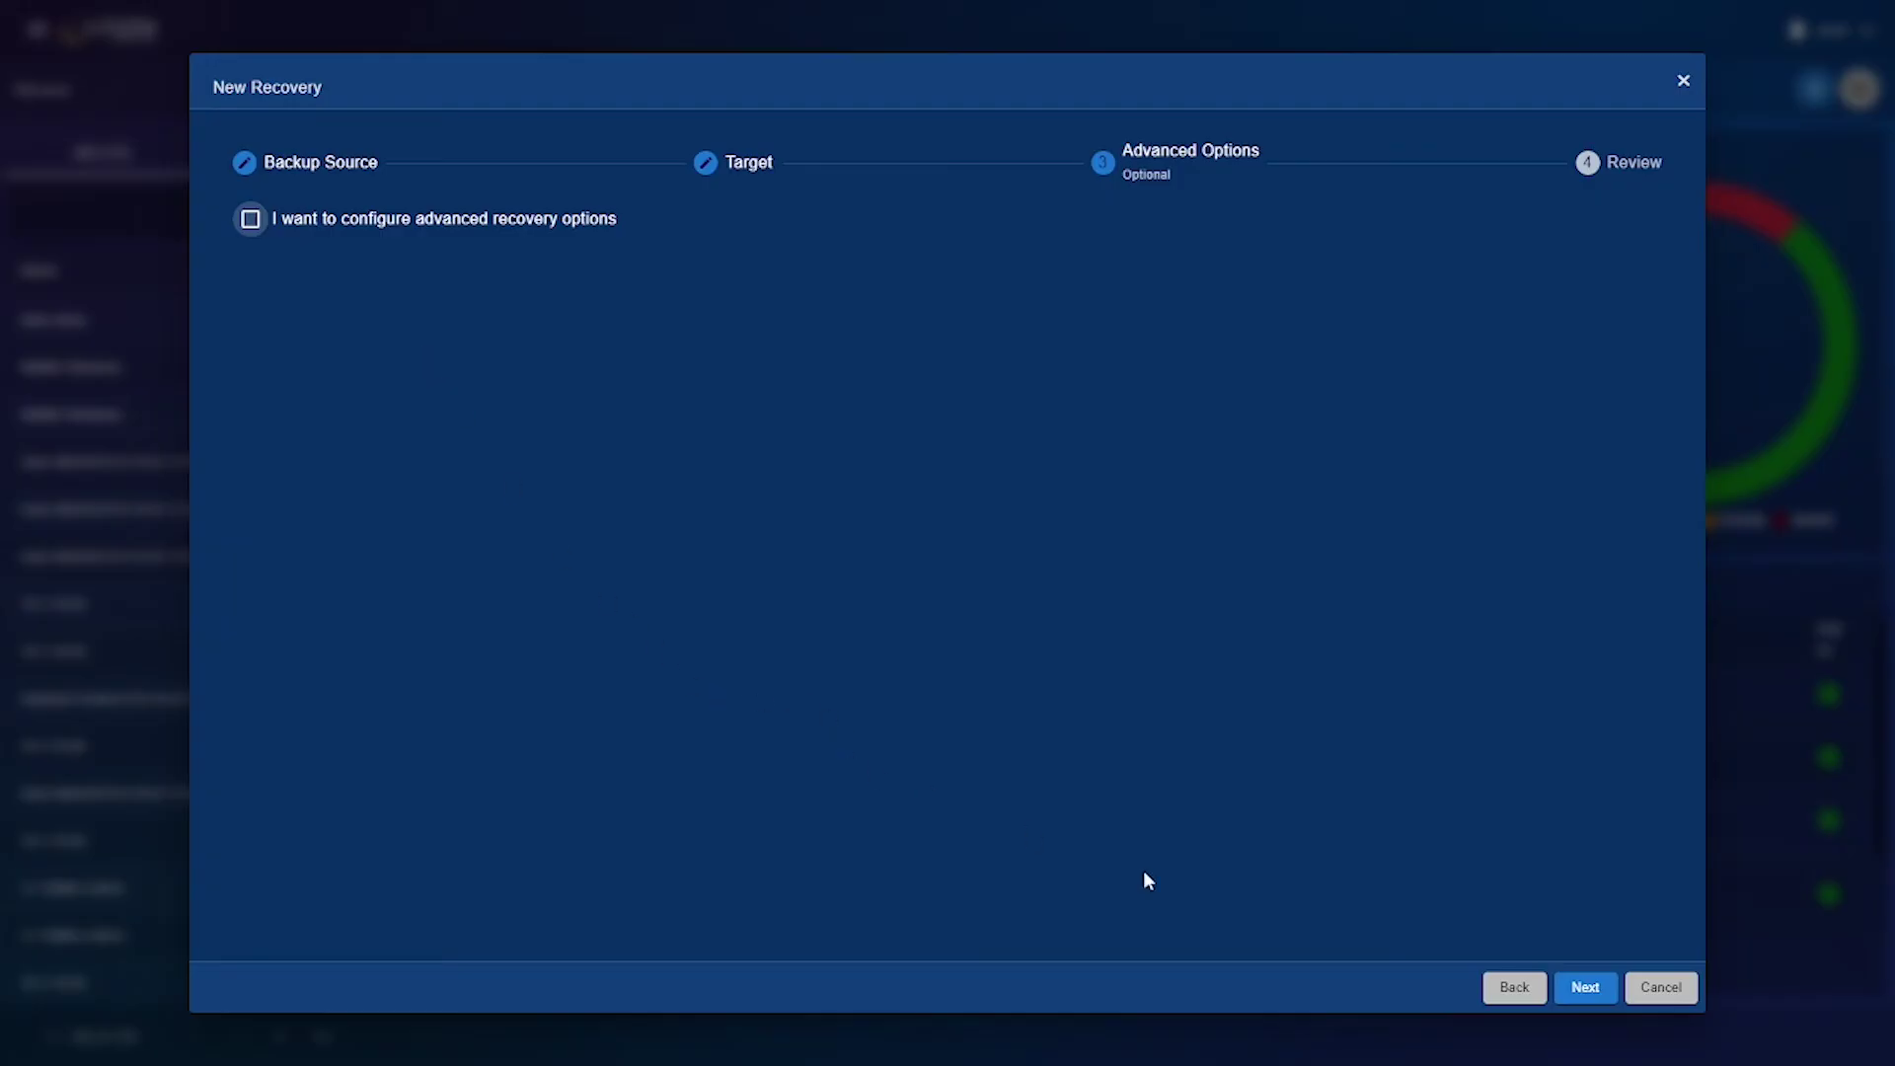
# Step: Open the Review summary, check the Source, Target and Advanced steps, and return to Review
pyautogui.click(1585, 987)
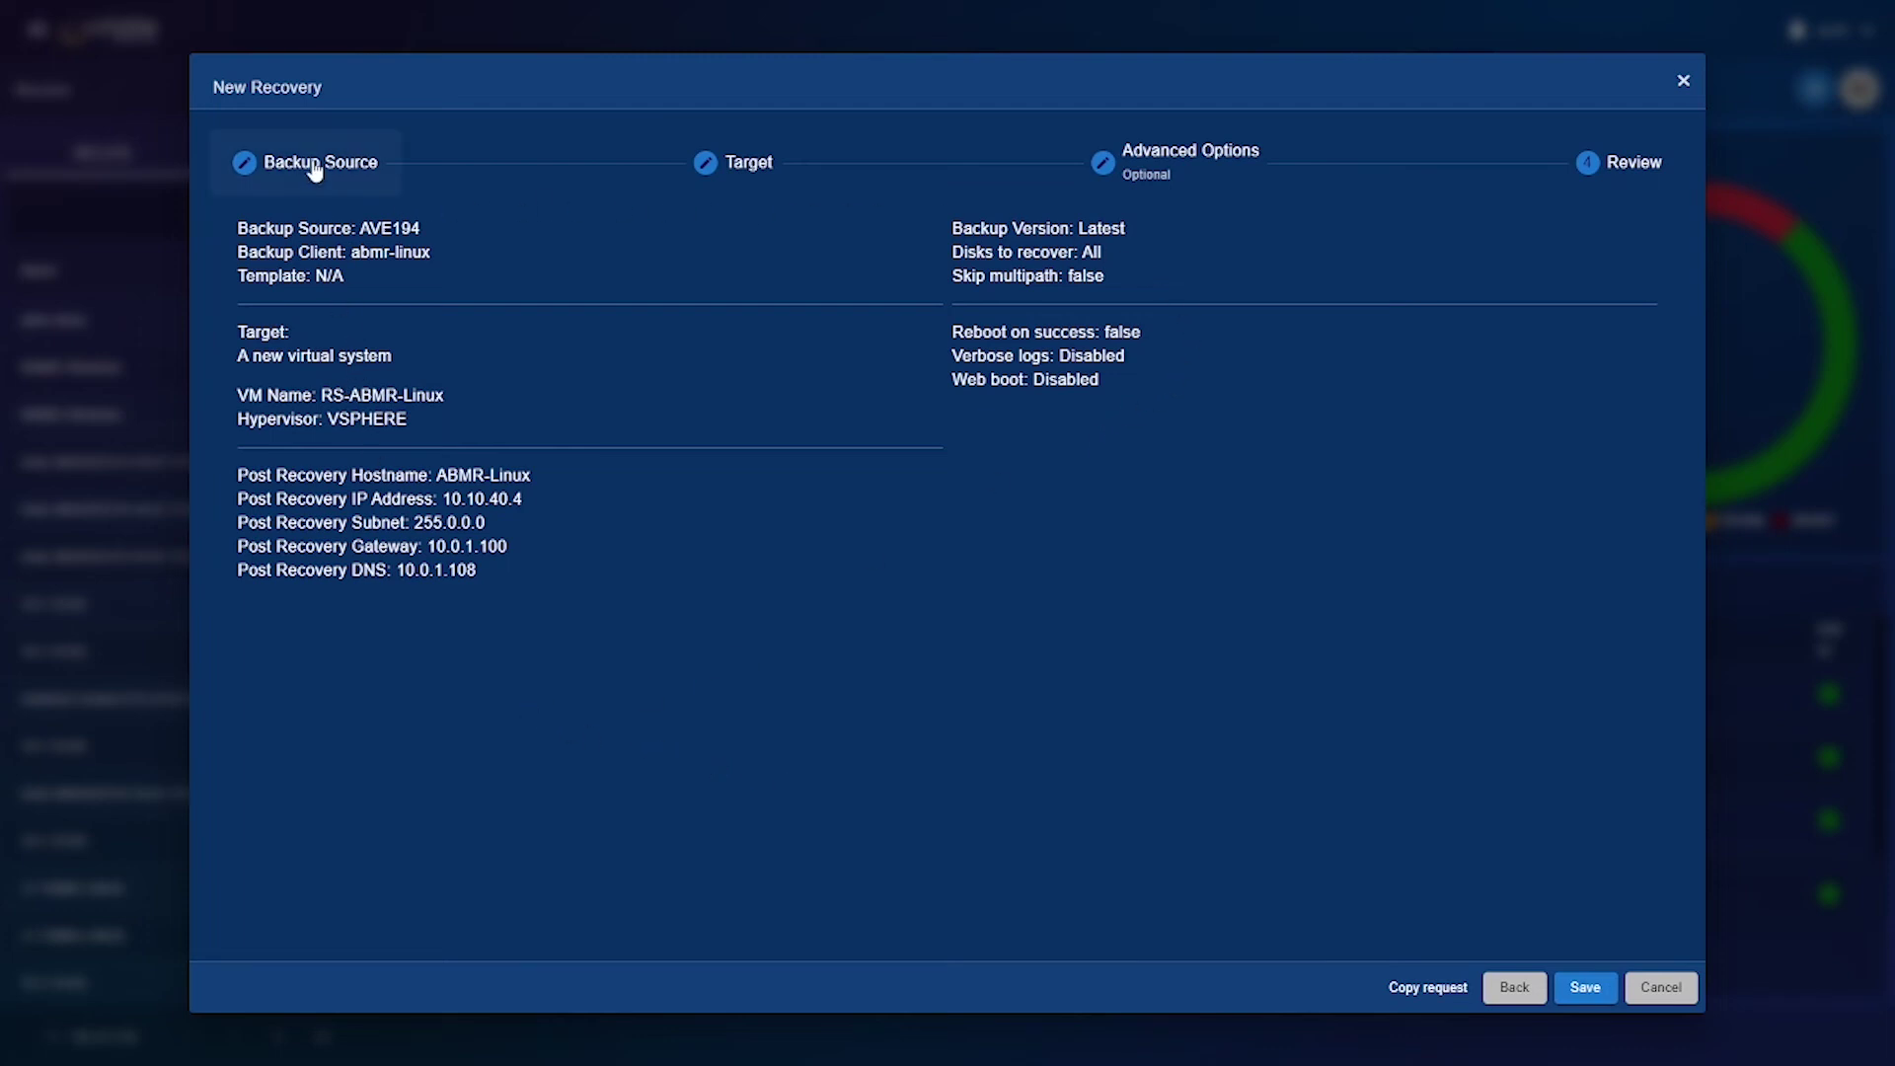
pyautogui.click(314, 164)
pyautogui.click(740, 179)
pyautogui.click(1118, 190)
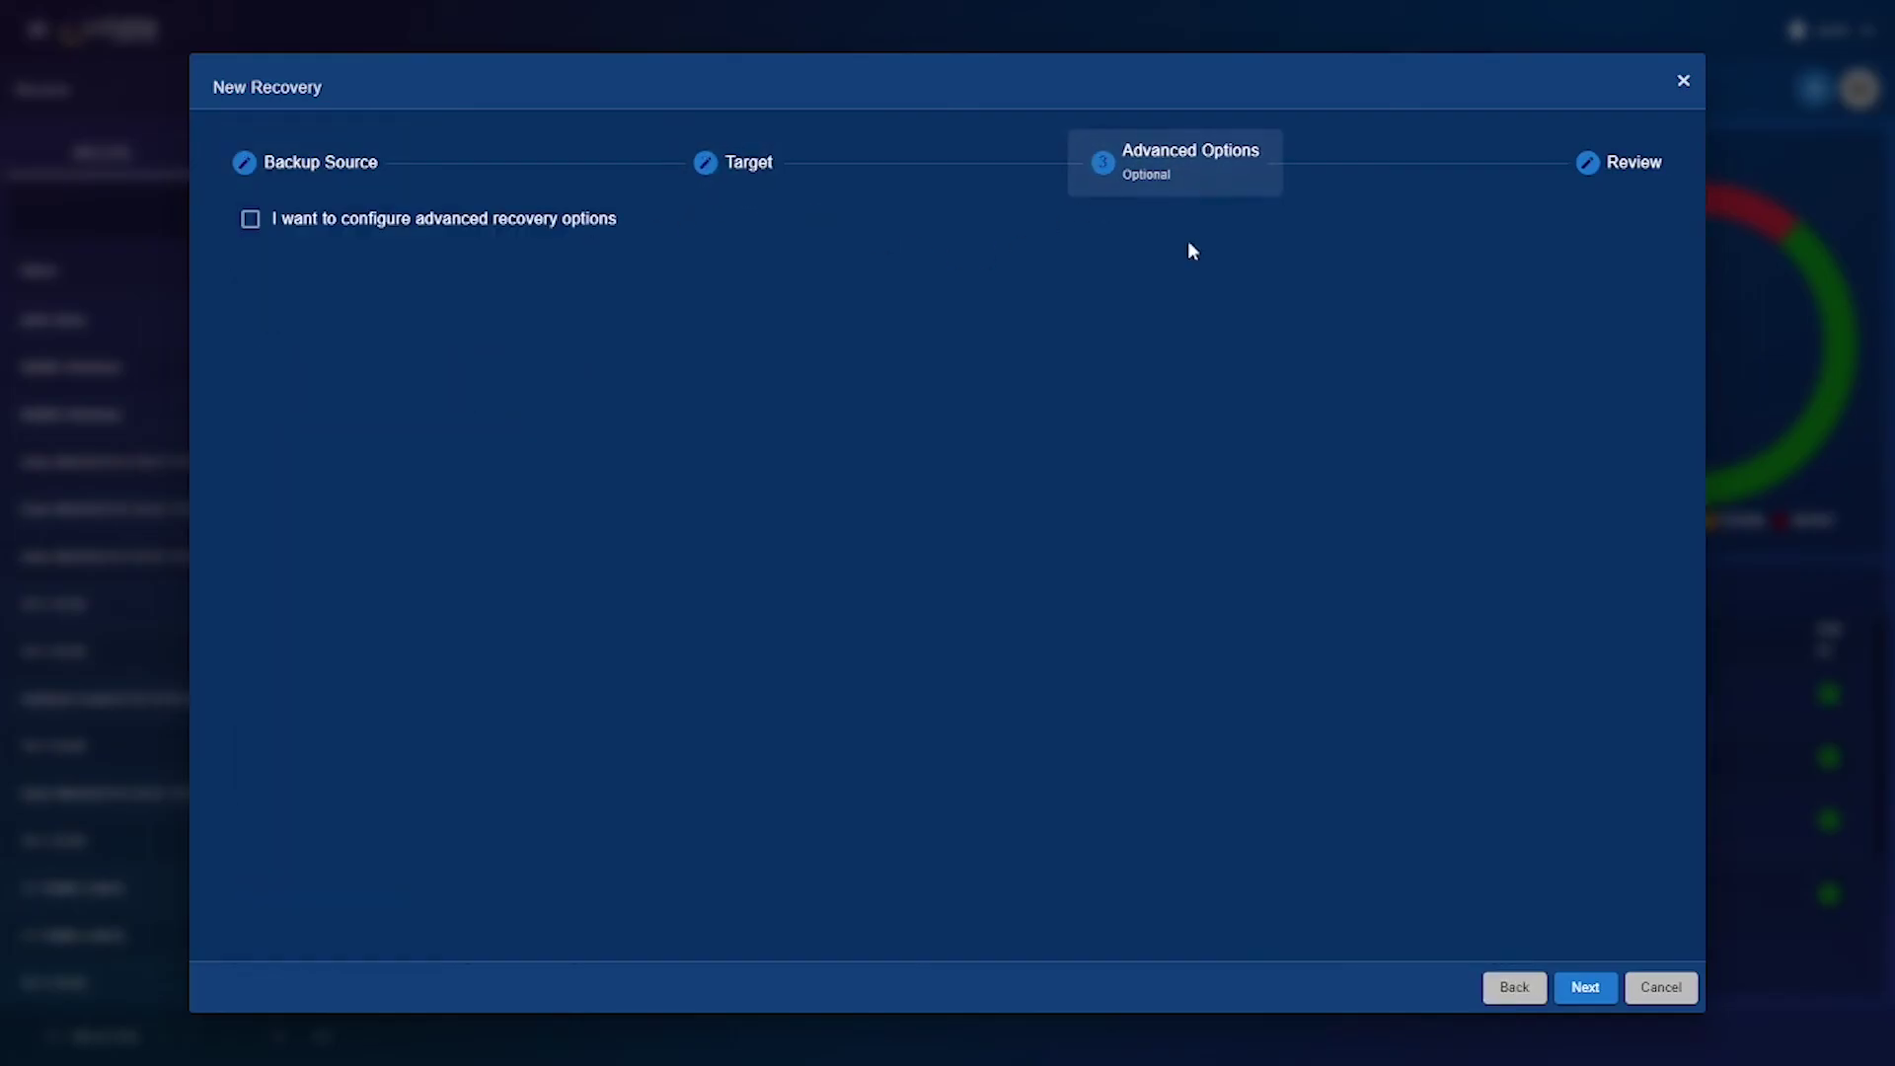
pyautogui.click(1596, 176)
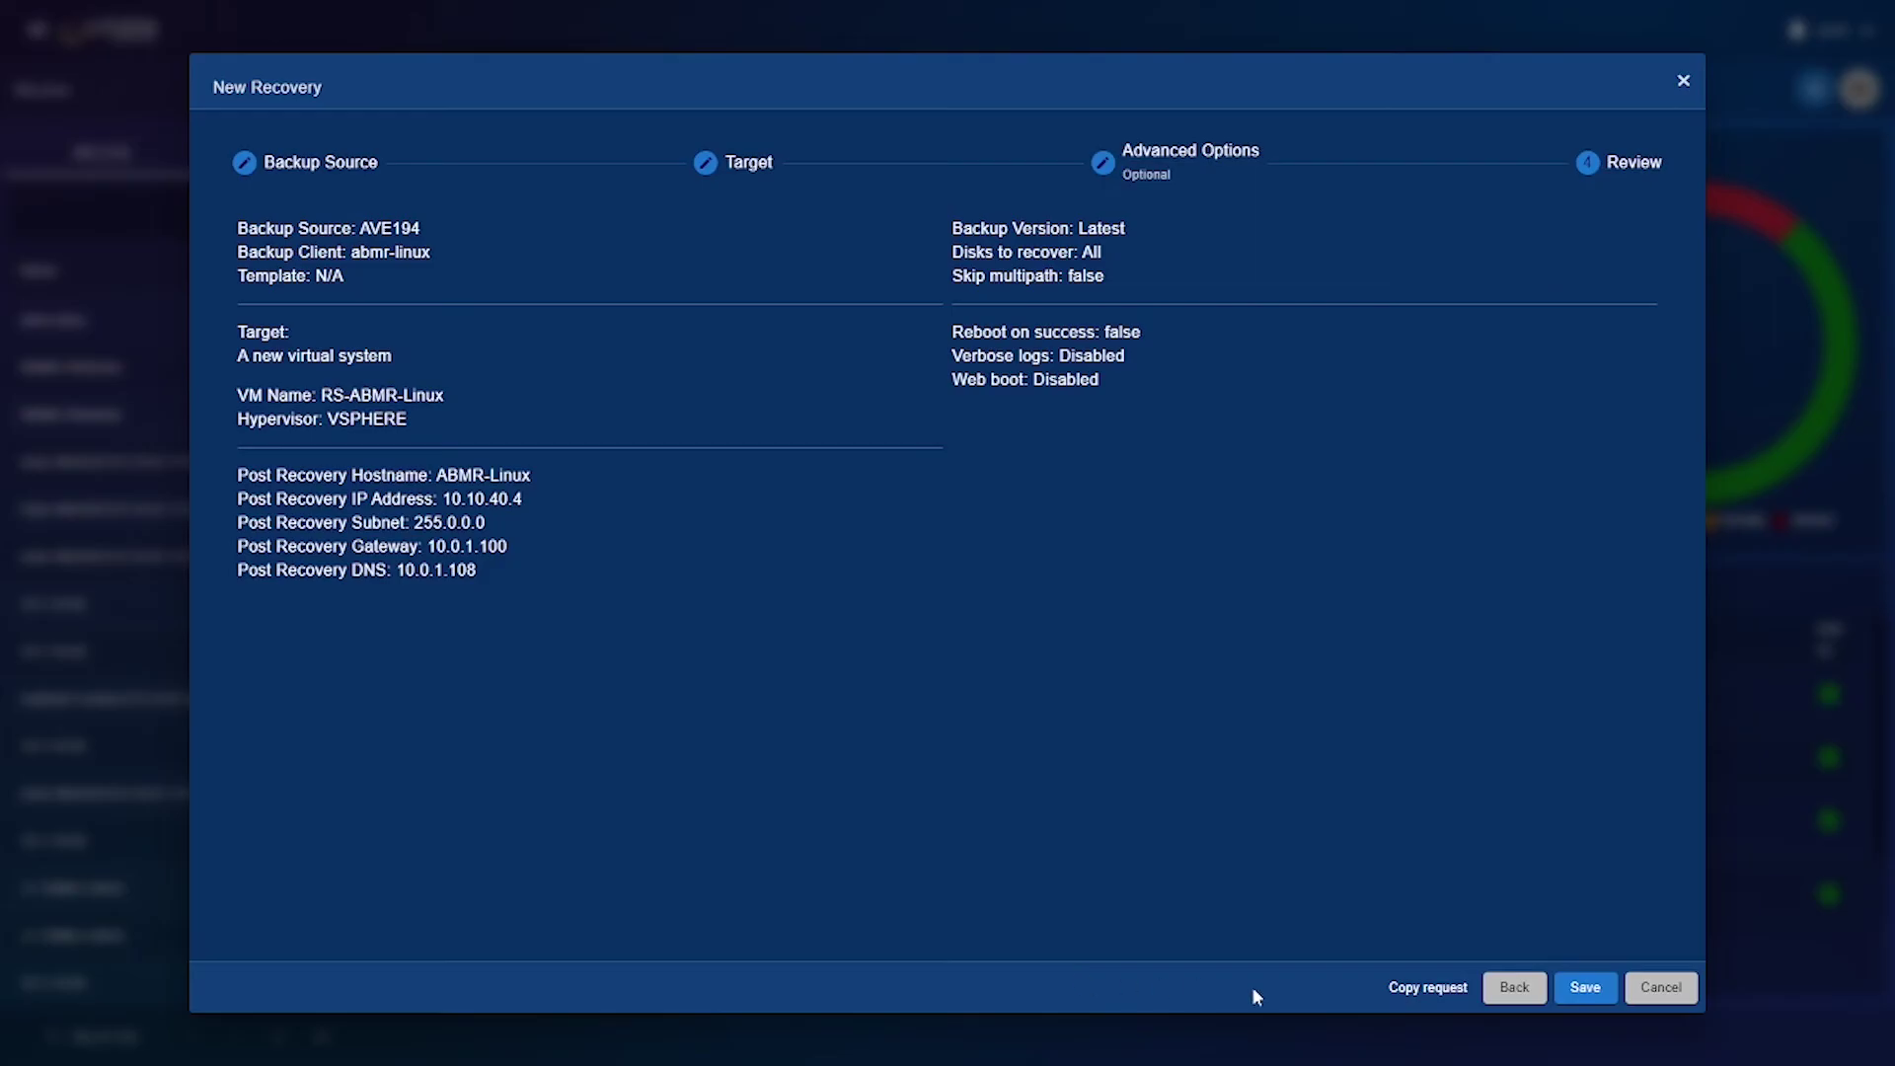
# Step: Save the abmr-linux recovery and filter the Recover list to Running recoveries
pyautogui.click(1595, 991)
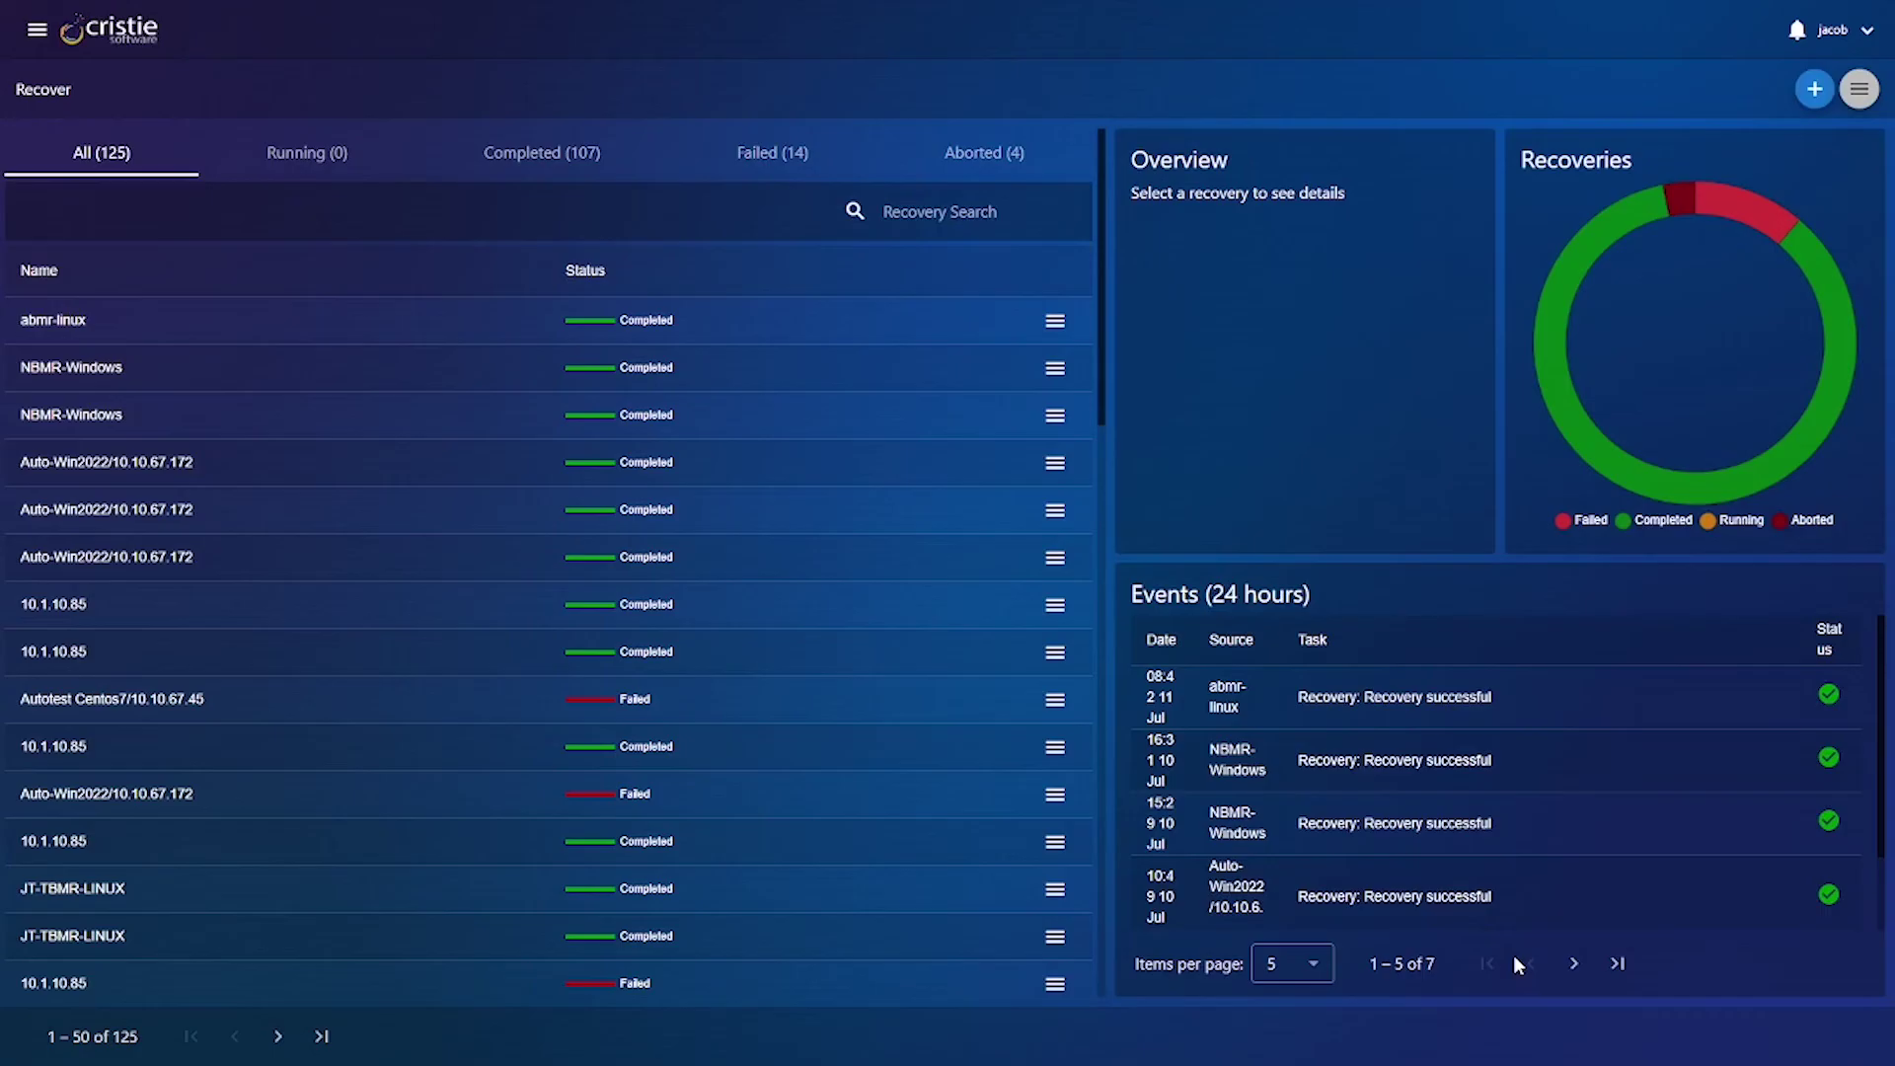
pyautogui.click(278, 153)
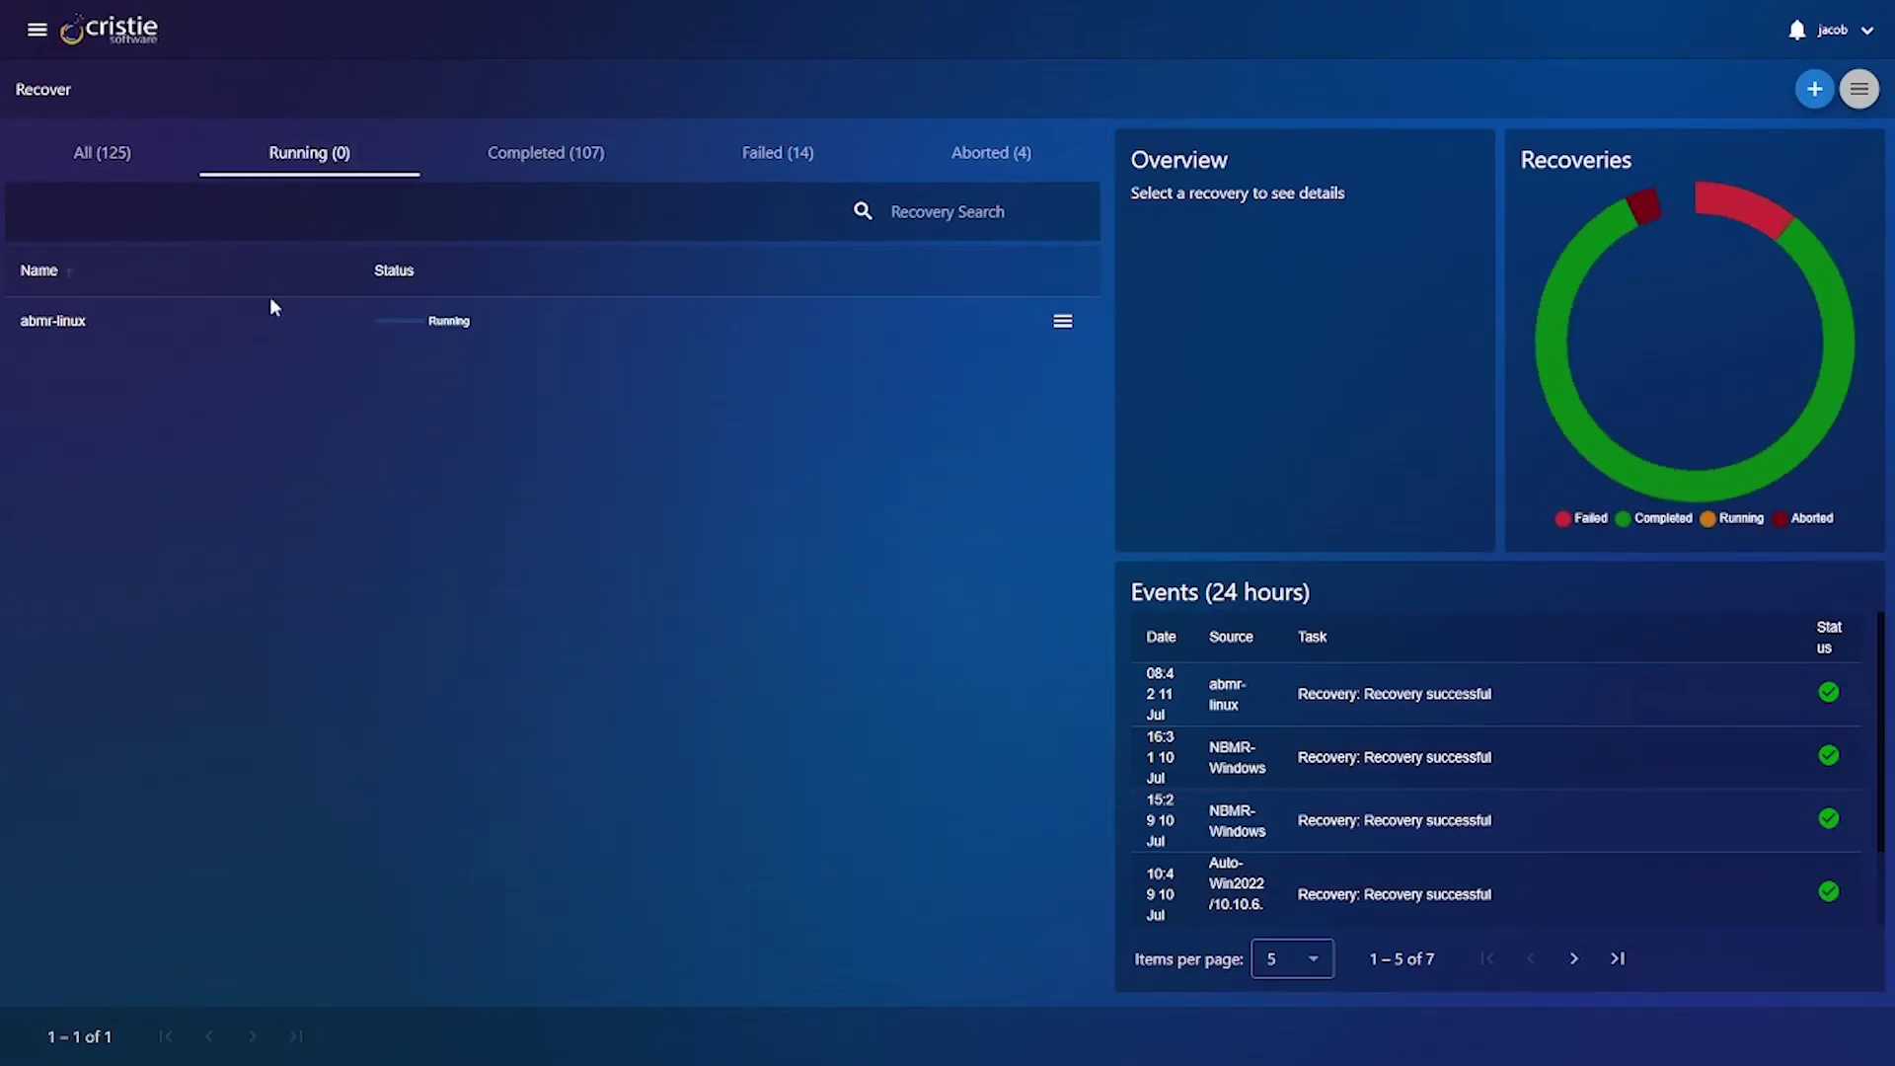